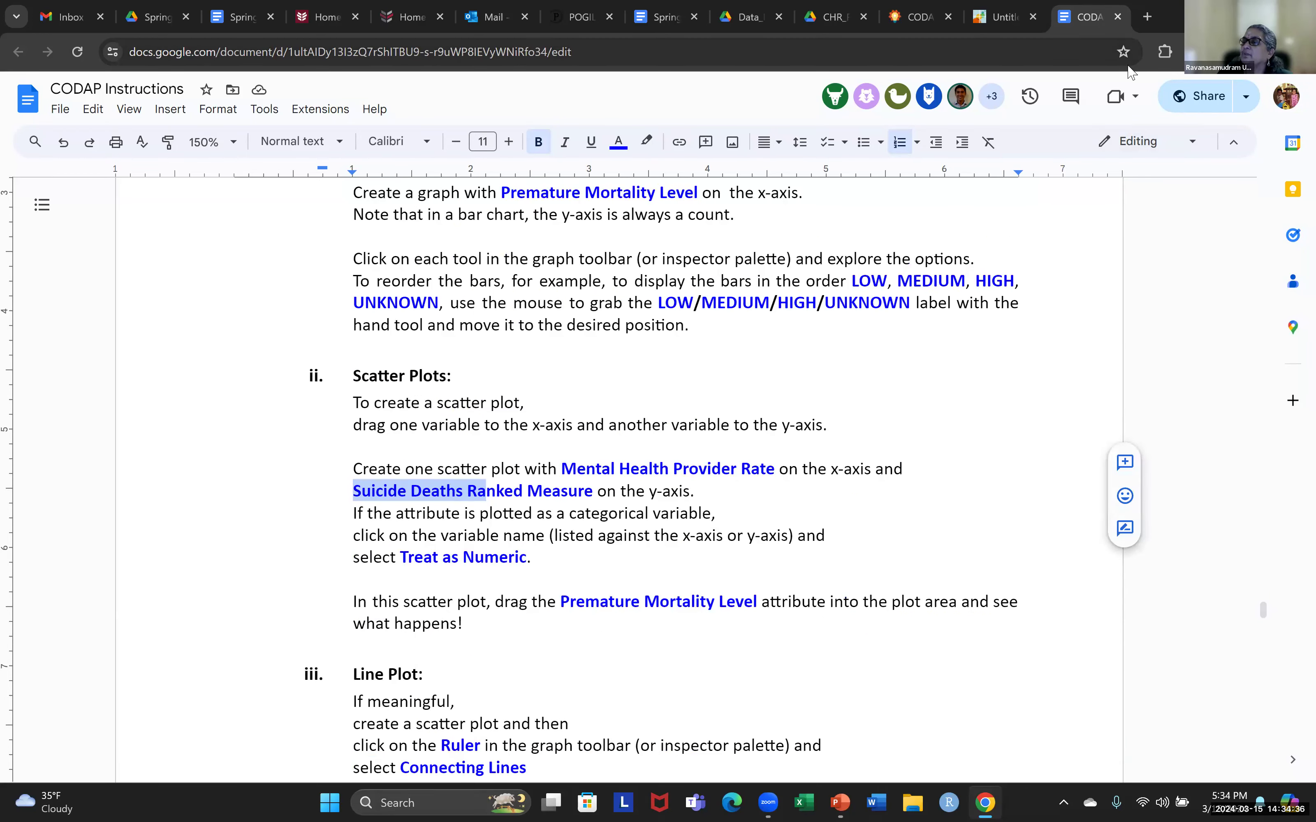
Switch to the CODAP document, create a new empty graph and move it aside over the data table.
{"action": "mouse_move", "coordinate": [908, 24]}
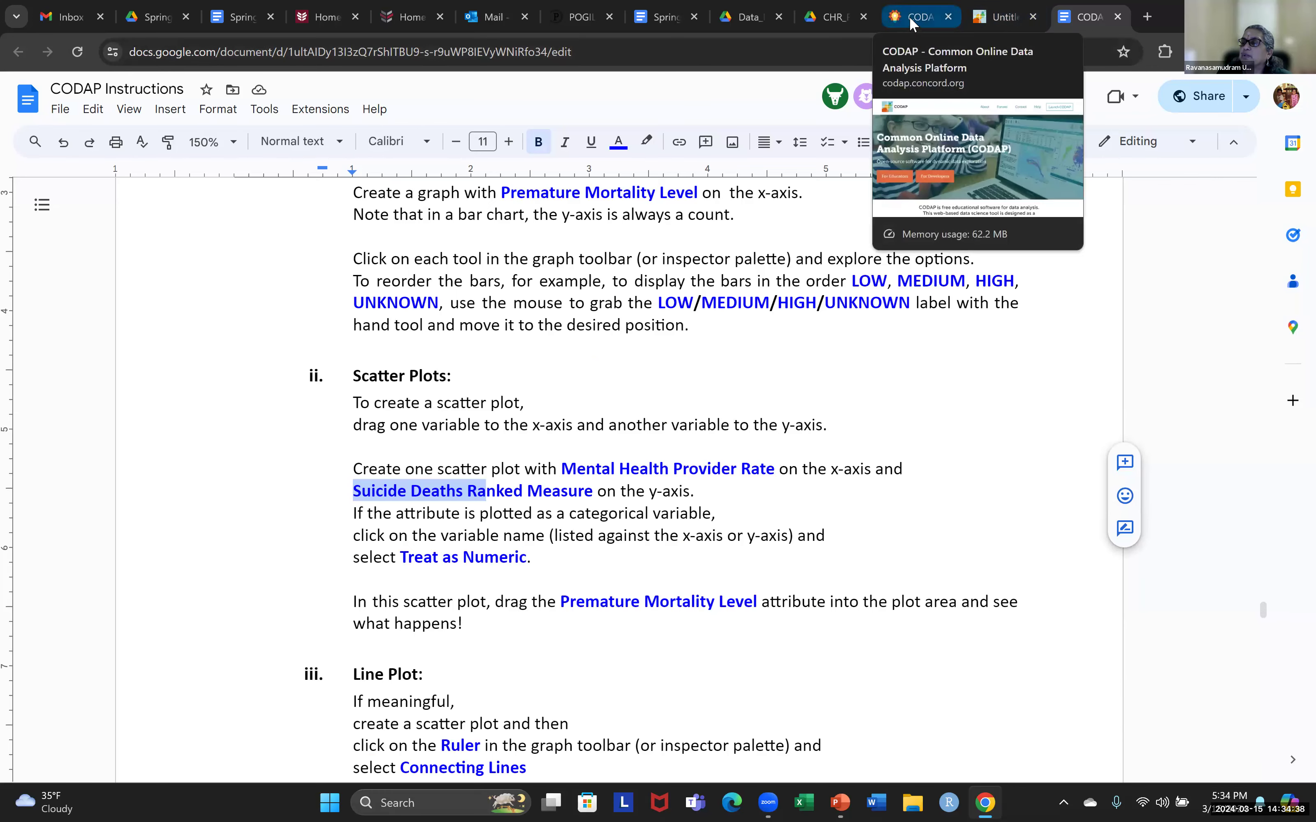
{"action": "left_click", "coordinate": [999, 22]}
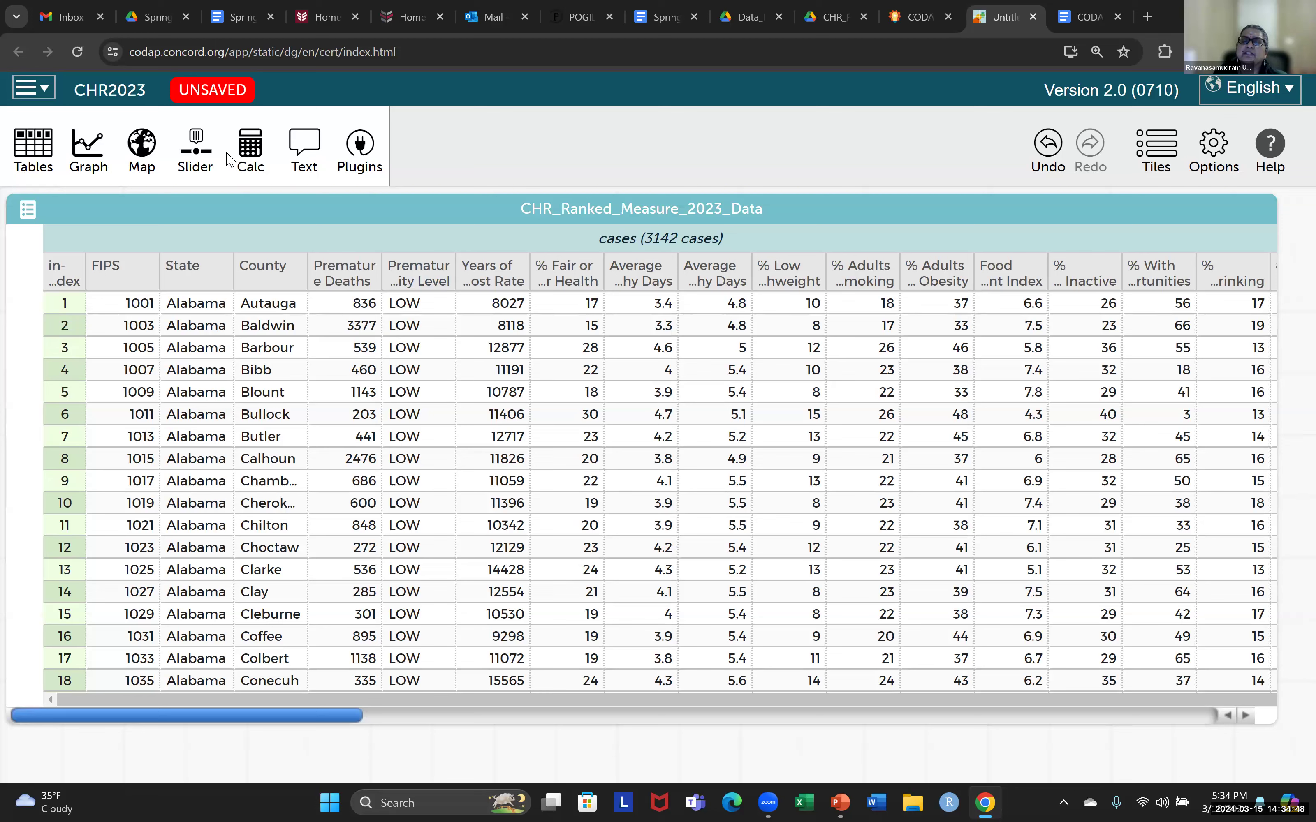
{"action": "left_click", "coordinate": [101, 160]}
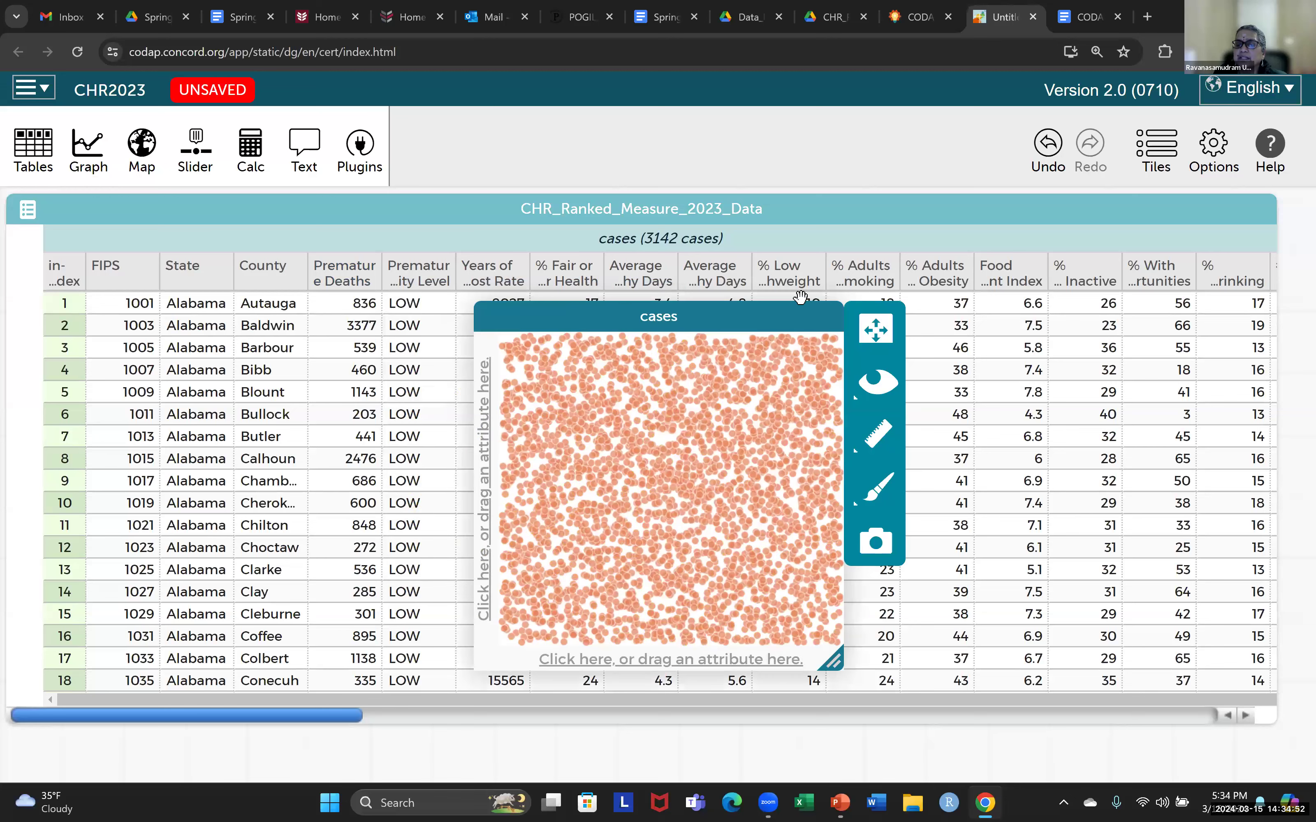
{"action": "left_click_drag", "start_coordinate": [552, 315], "coordinate": [897, 277]}
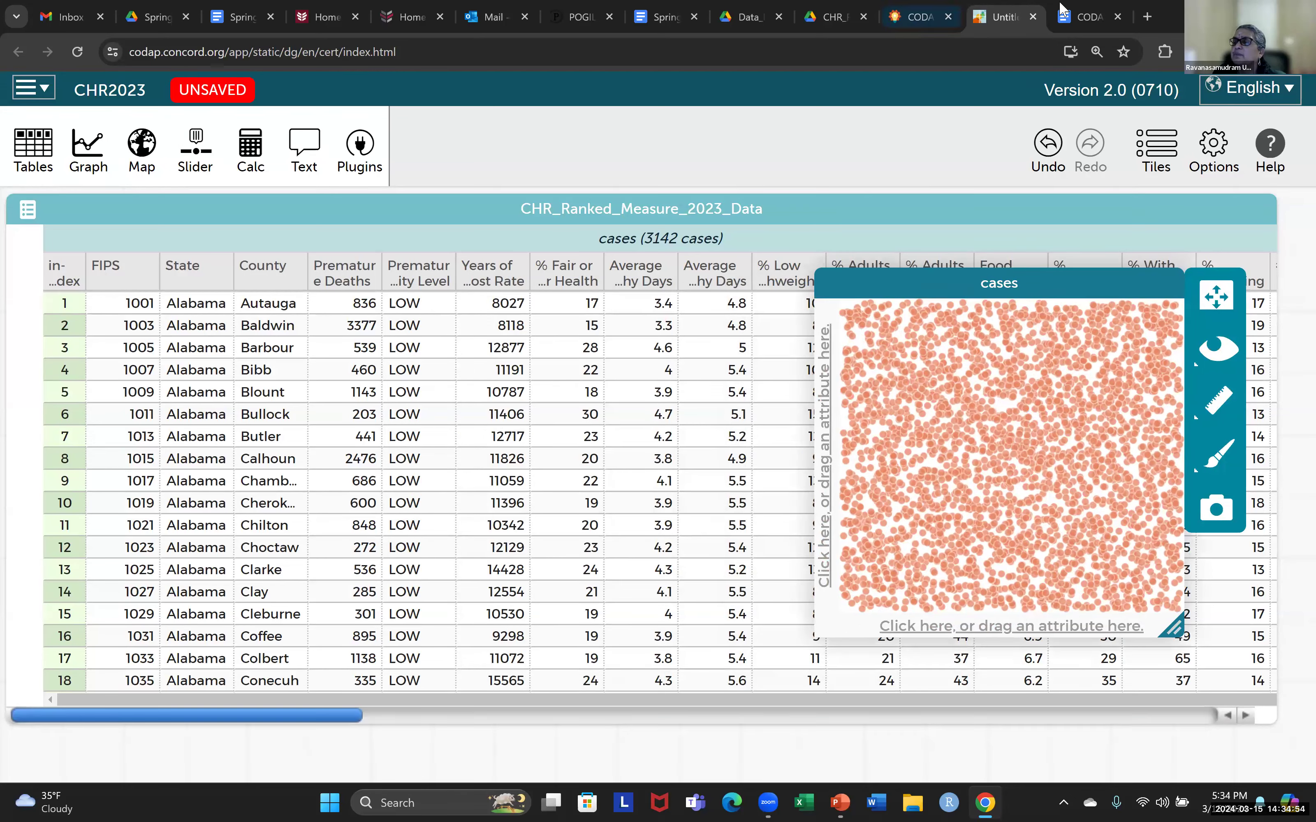
Check the scatter plot variables in the CODAP Instructions document and return to the CODAP data.
{"action": "left_click", "coordinate": [1080, 22]}
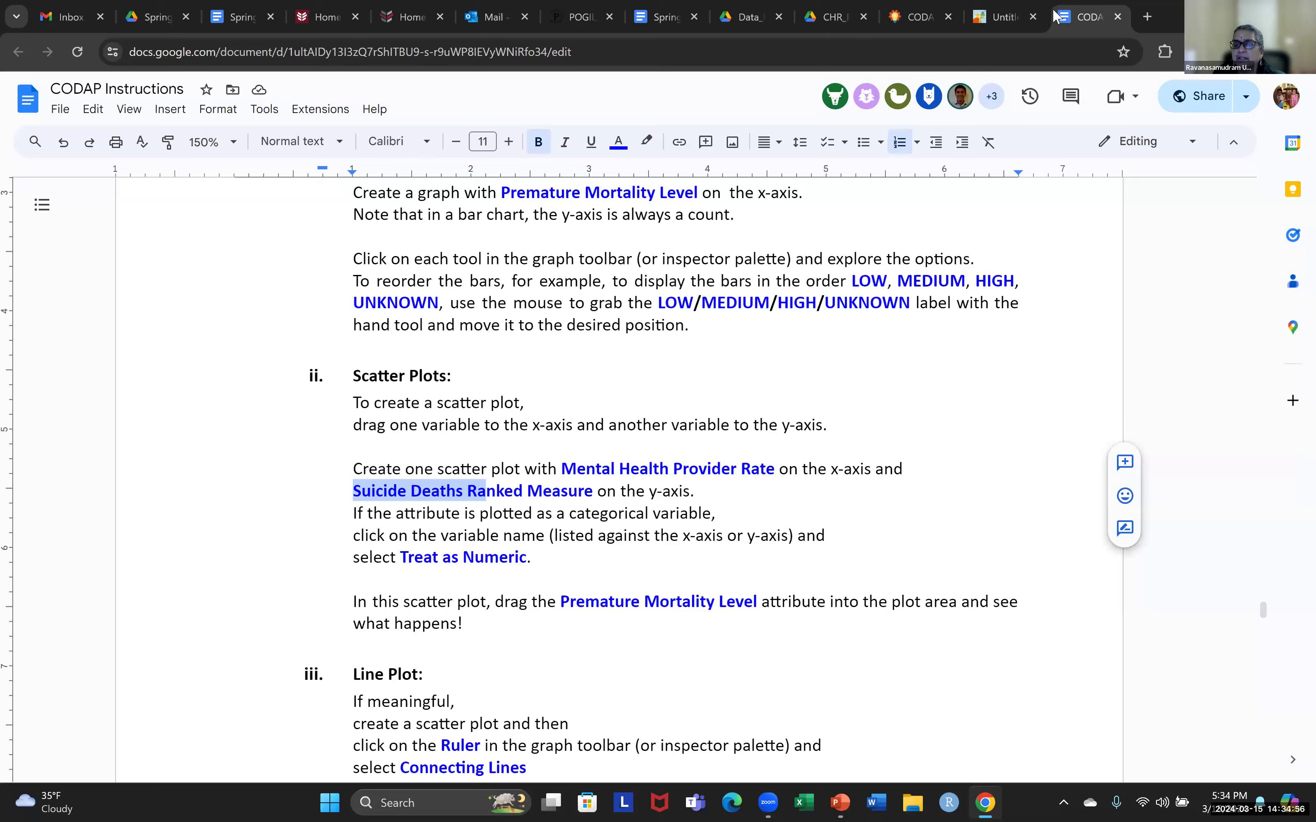
{"action": "mouse_move", "coordinate": [987, 22]}
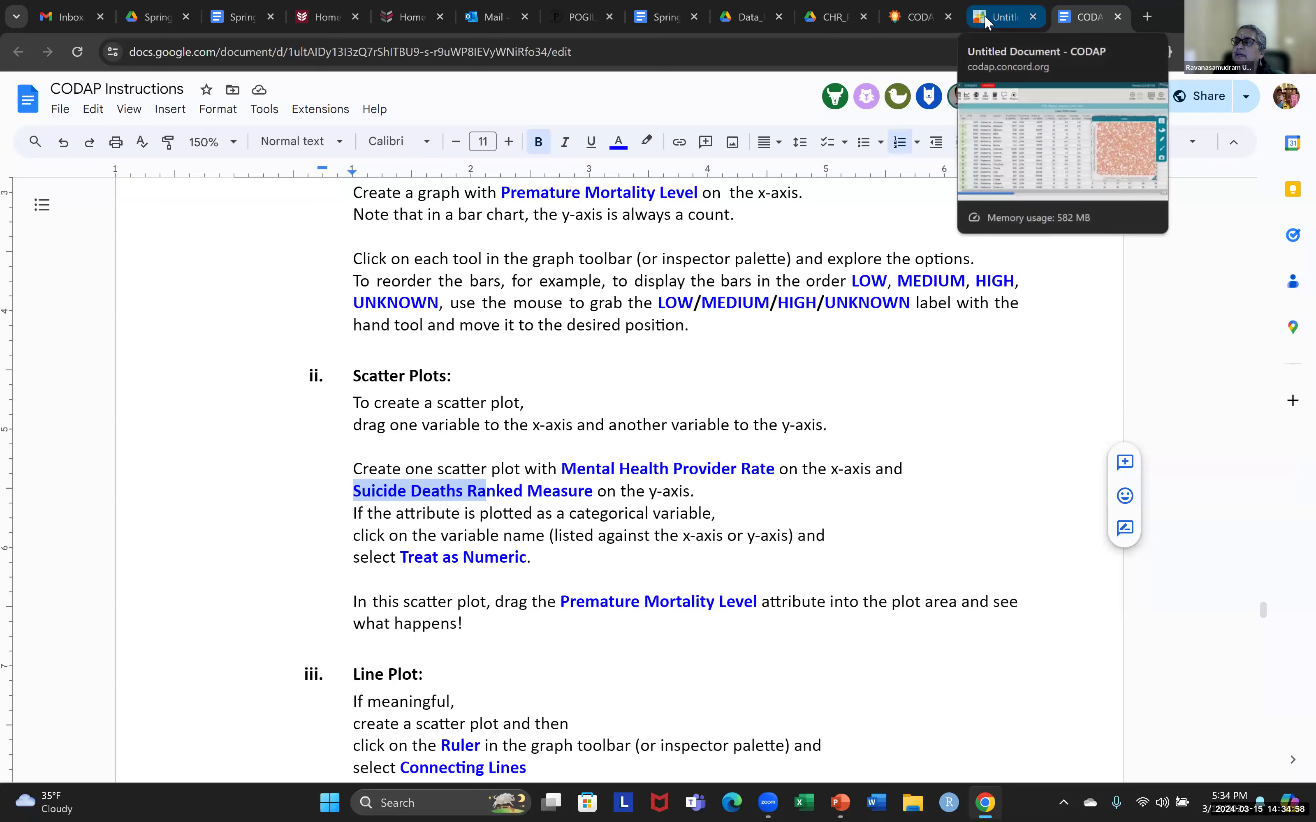
{"action": "left_click", "coordinate": [987, 22]}
Assign Mental Health Provider Rate to the graph's x-axis, then reposition and widen the graph.
{"action": "left_click_drag", "start_coordinate": [1045, 282], "coordinate": [773, 282]}
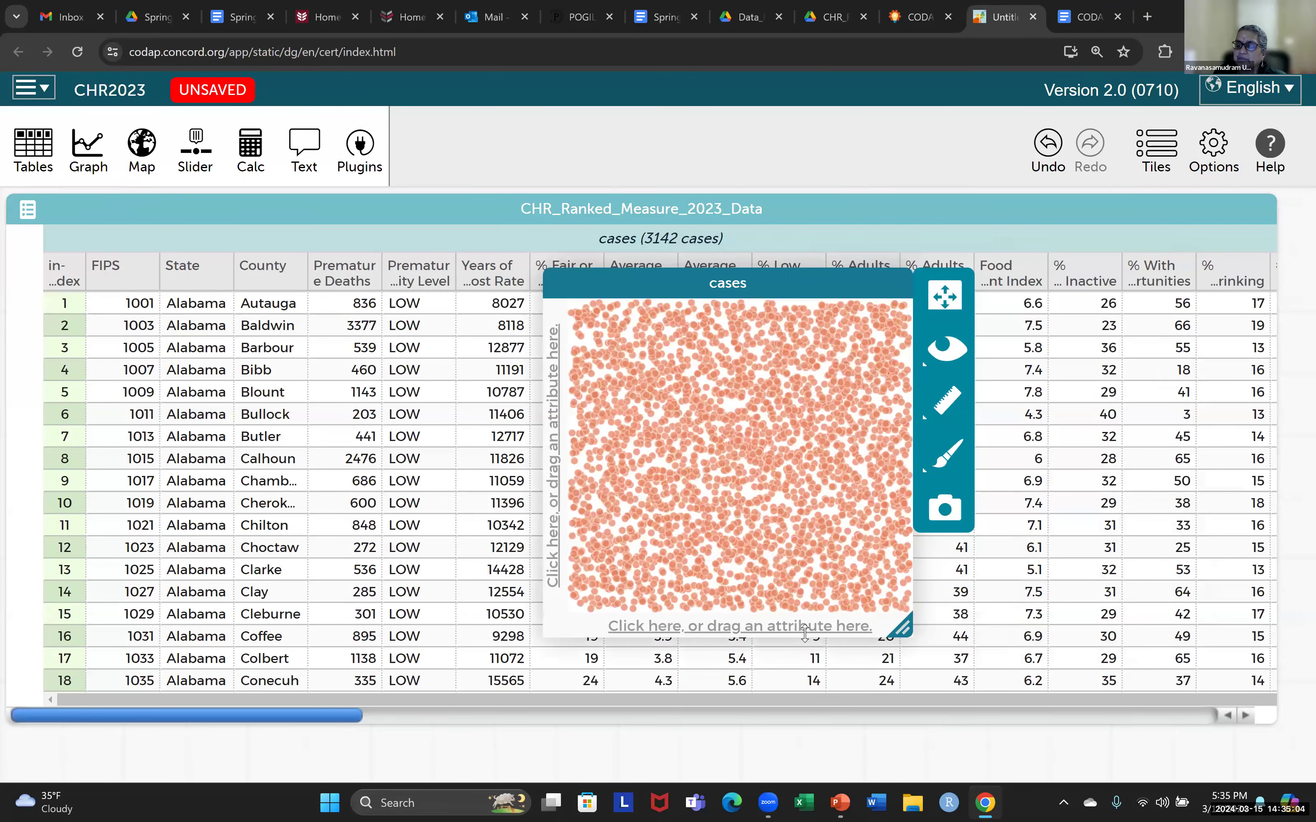
{"action": "left_click", "coordinate": [784, 627]}
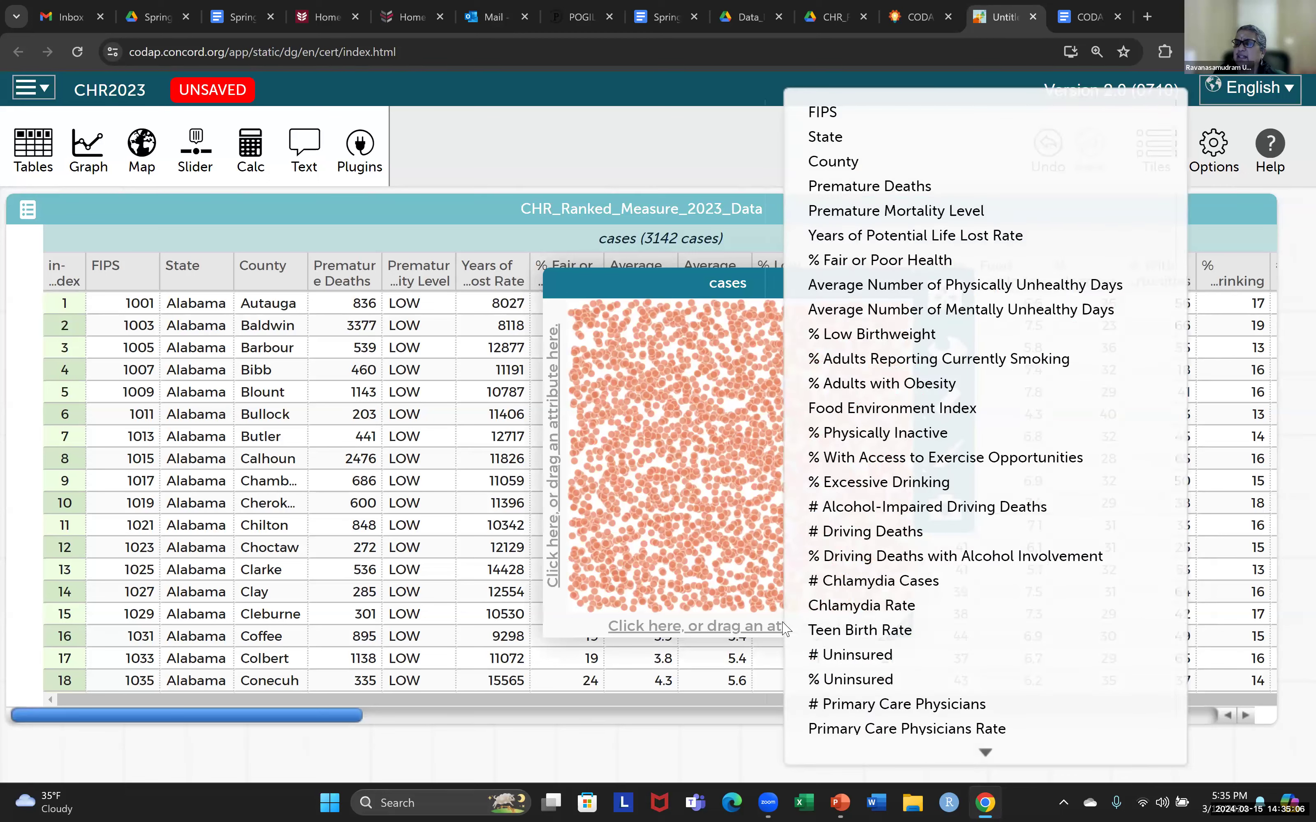
{"action": "scroll", "coordinate": [925, 504], "scroll_direction": "down", "scroll_amount": 5}
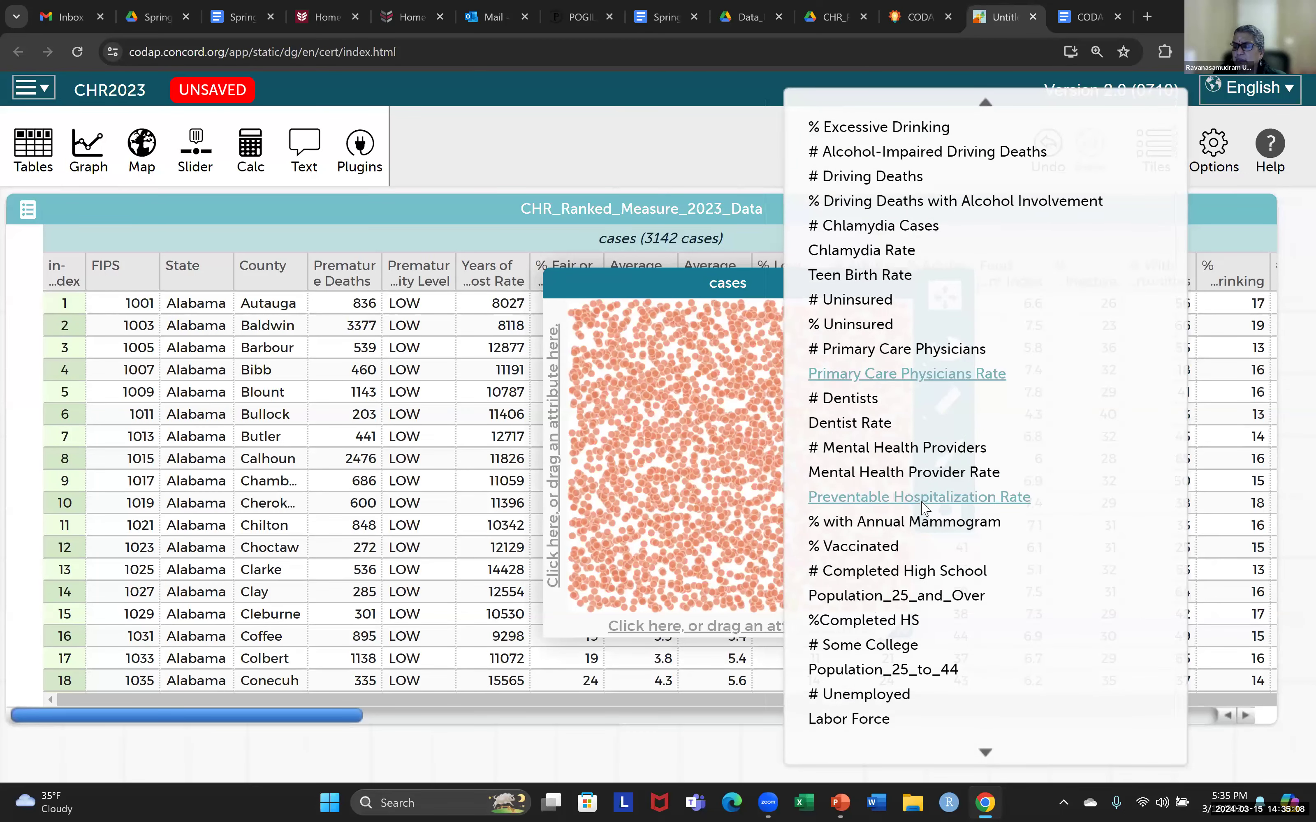
{"action": "scroll", "coordinate": [924, 505], "scroll_direction": "down", "scroll_amount": 3}
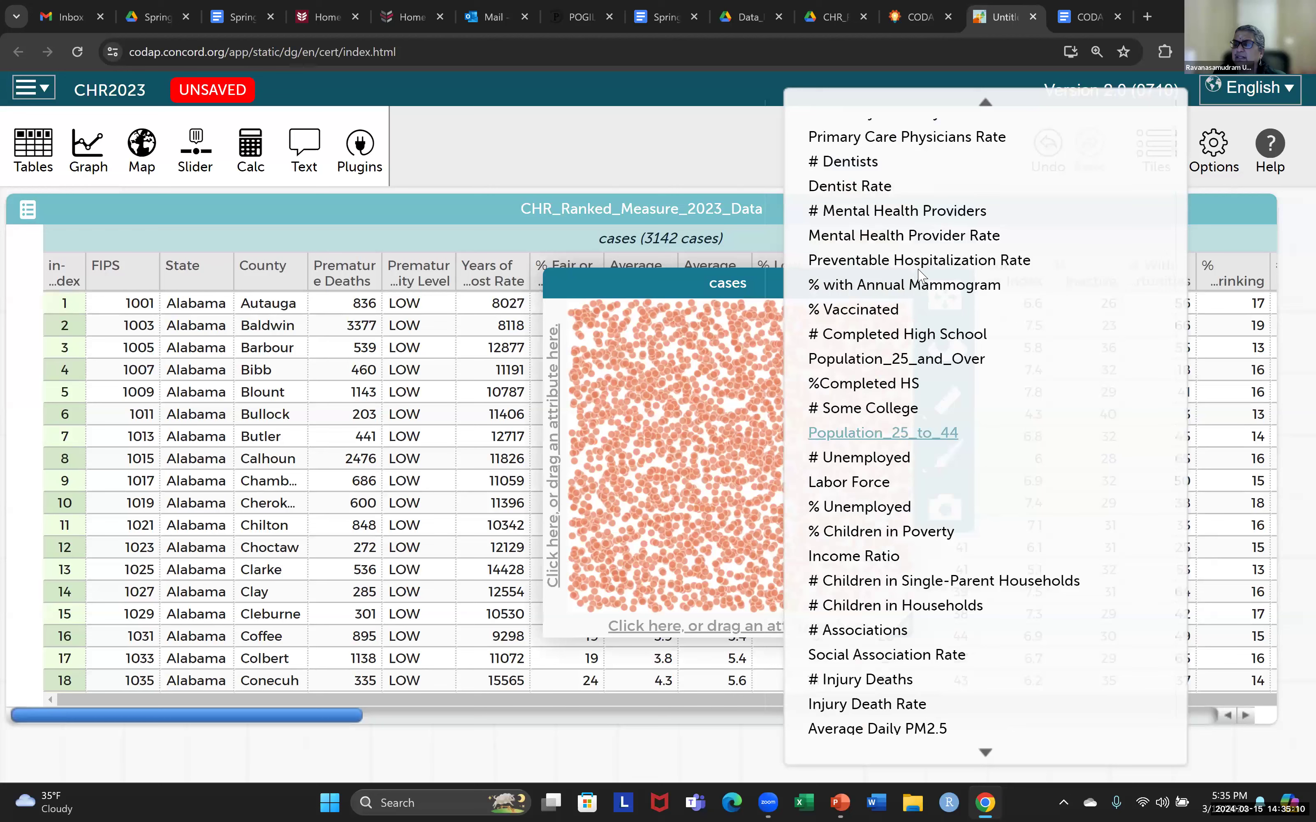
{"action": "left_click", "coordinate": [904, 235]}
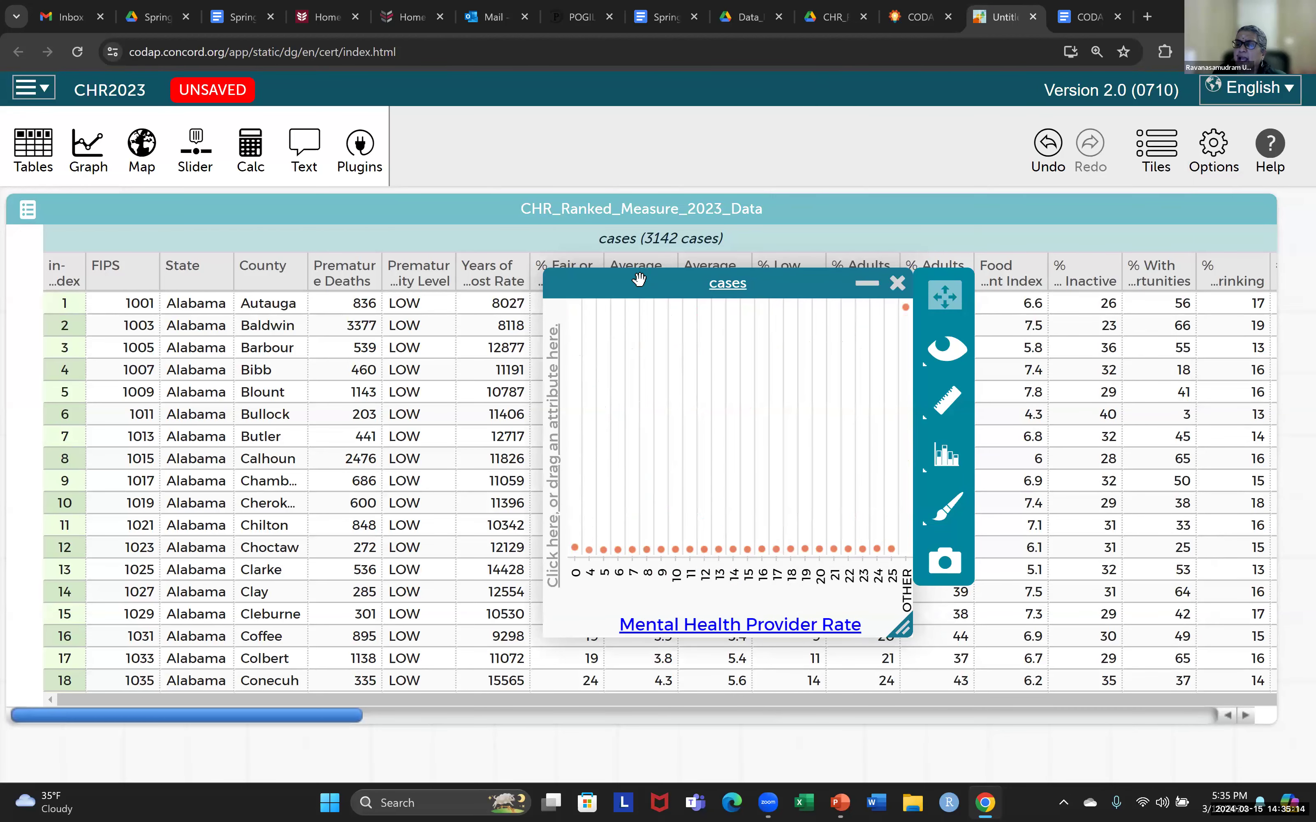
{"action": "left_click_drag", "start_coordinate": [638, 280], "coordinate": [515, 260]}
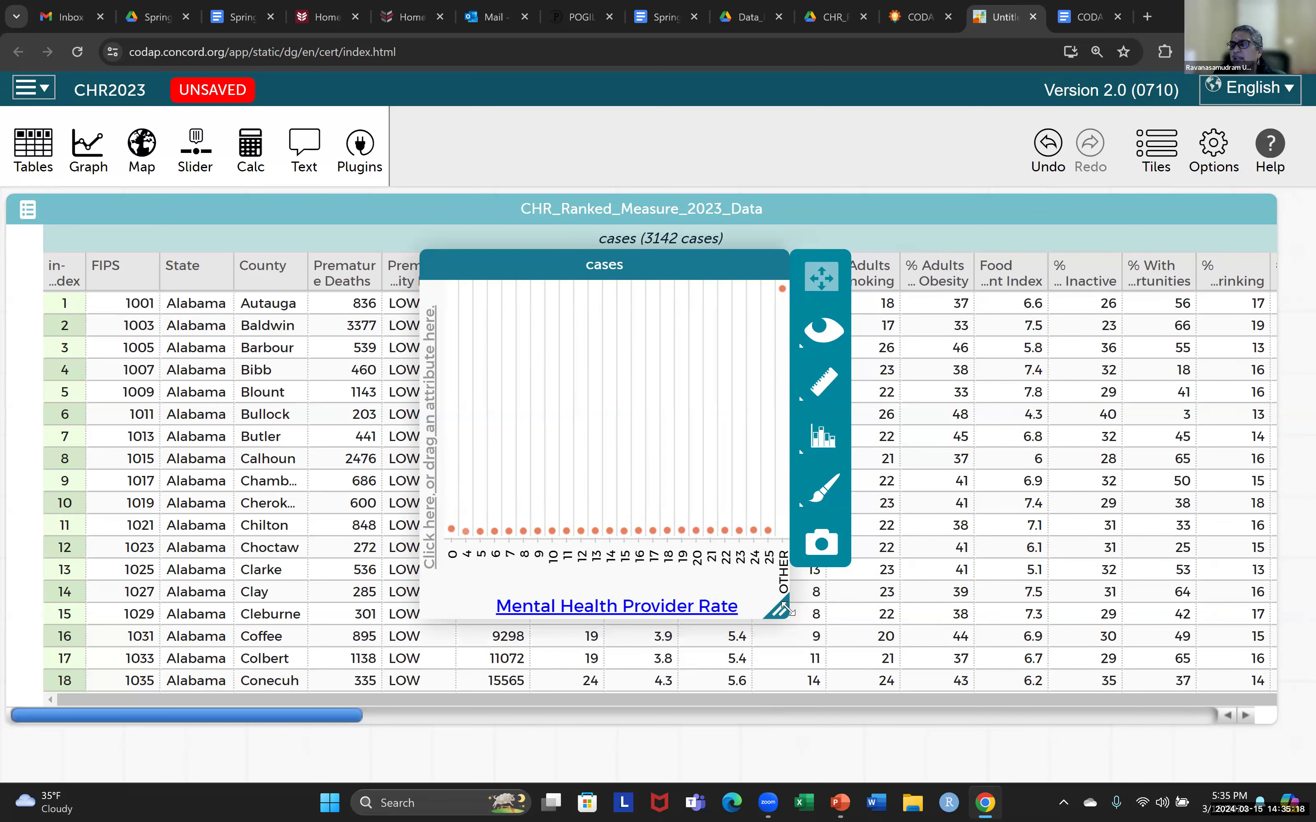
{"action": "left_click_drag", "start_coordinate": [791, 613], "coordinate": [1139, 547]}
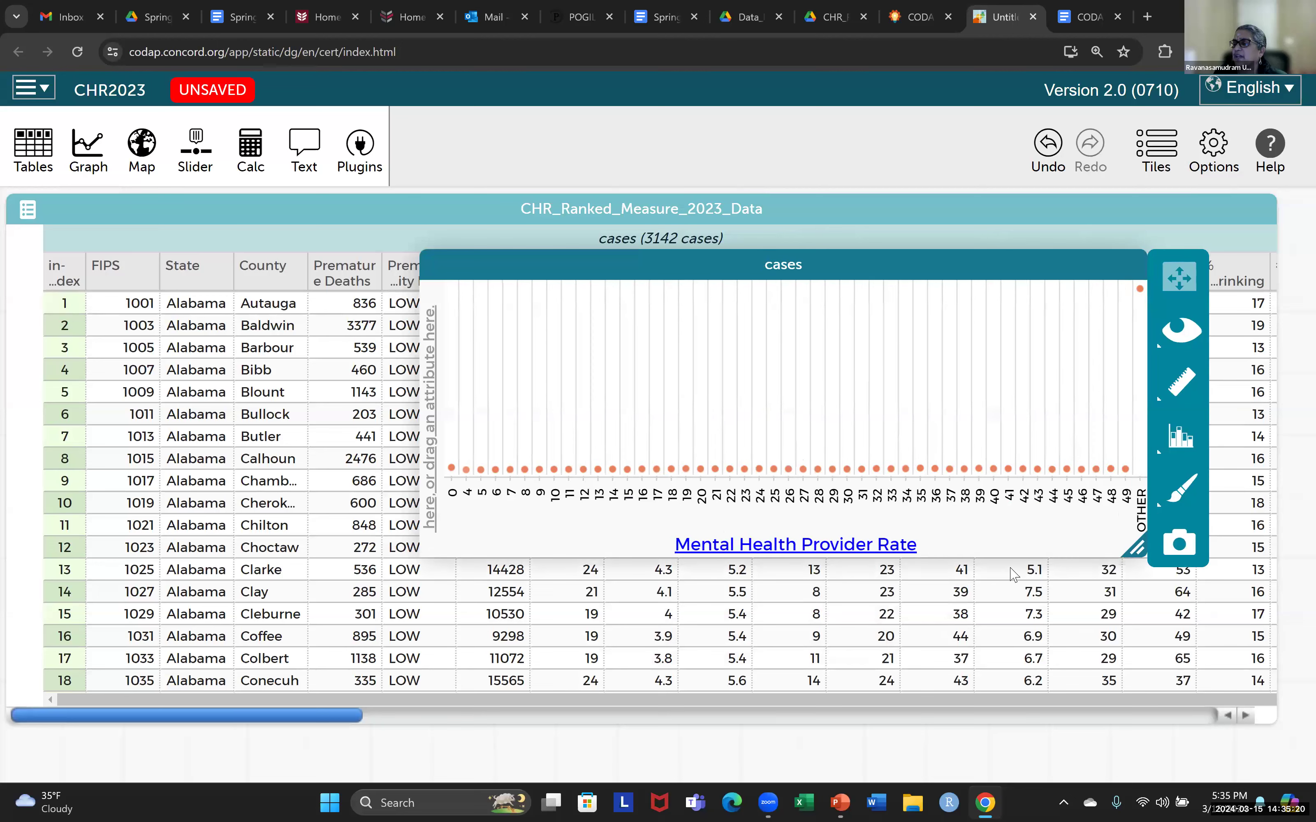
Treat the x-axis attribute Mental Health Provider Rate as numeric.
{"action": "left_click", "coordinate": [707, 546]}
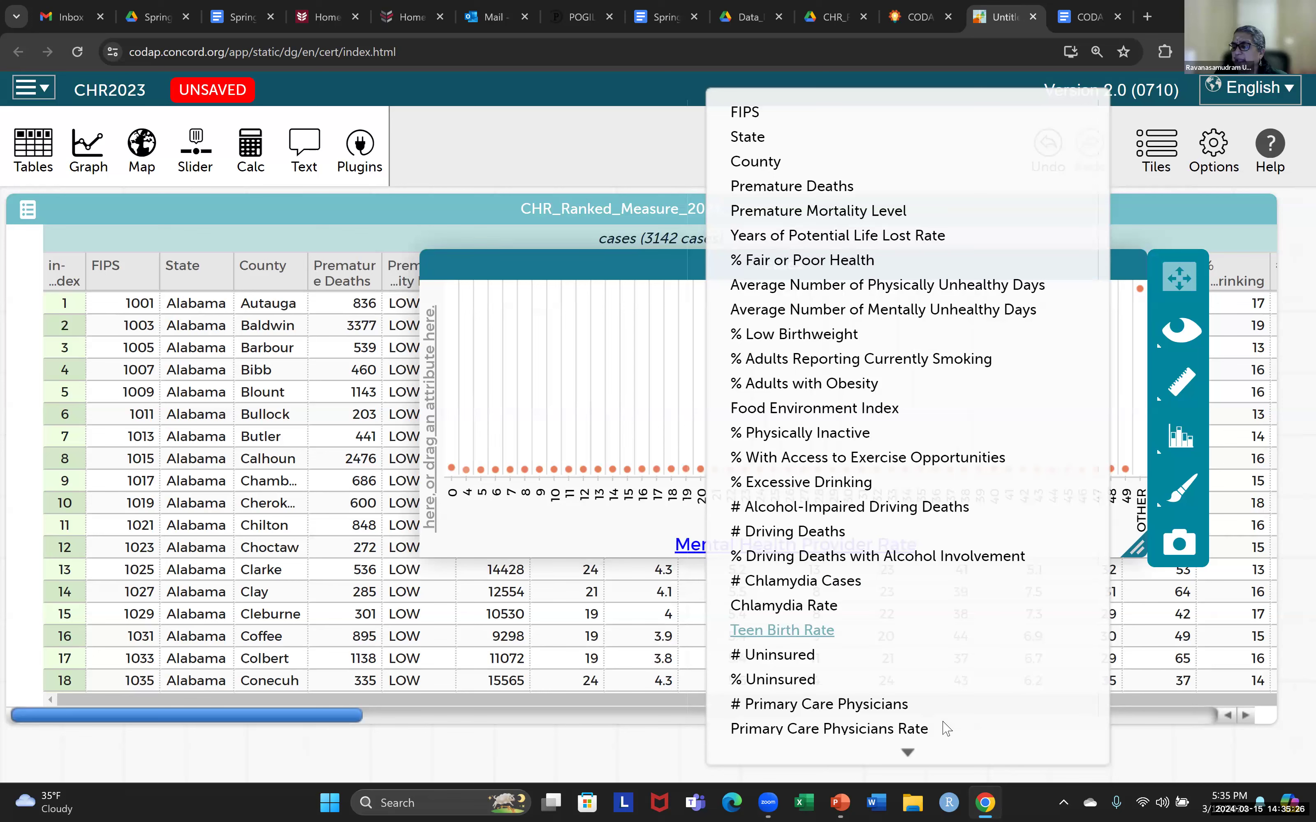
{"action": "scroll", "coordinate": [927, 762], "scroll_direction": "down", "scroll_amount": 2}
{"action": "scroll", "coordinate": [915, 767], "scroll_direction": "down", "scroll_amount": 10}
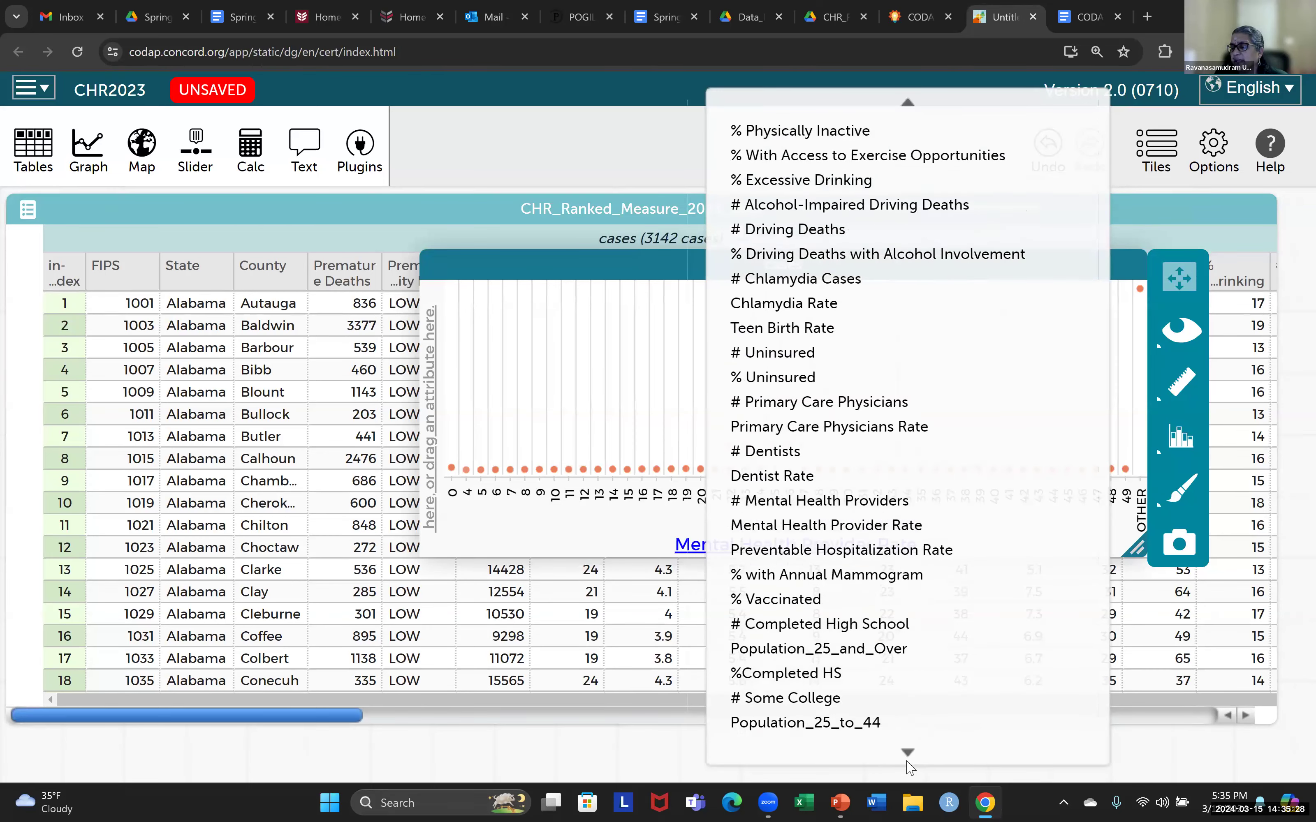
{"action": "scroll", "coordinate": [908, 755], "scroll_direction": "down", "scroll_amount": 3}
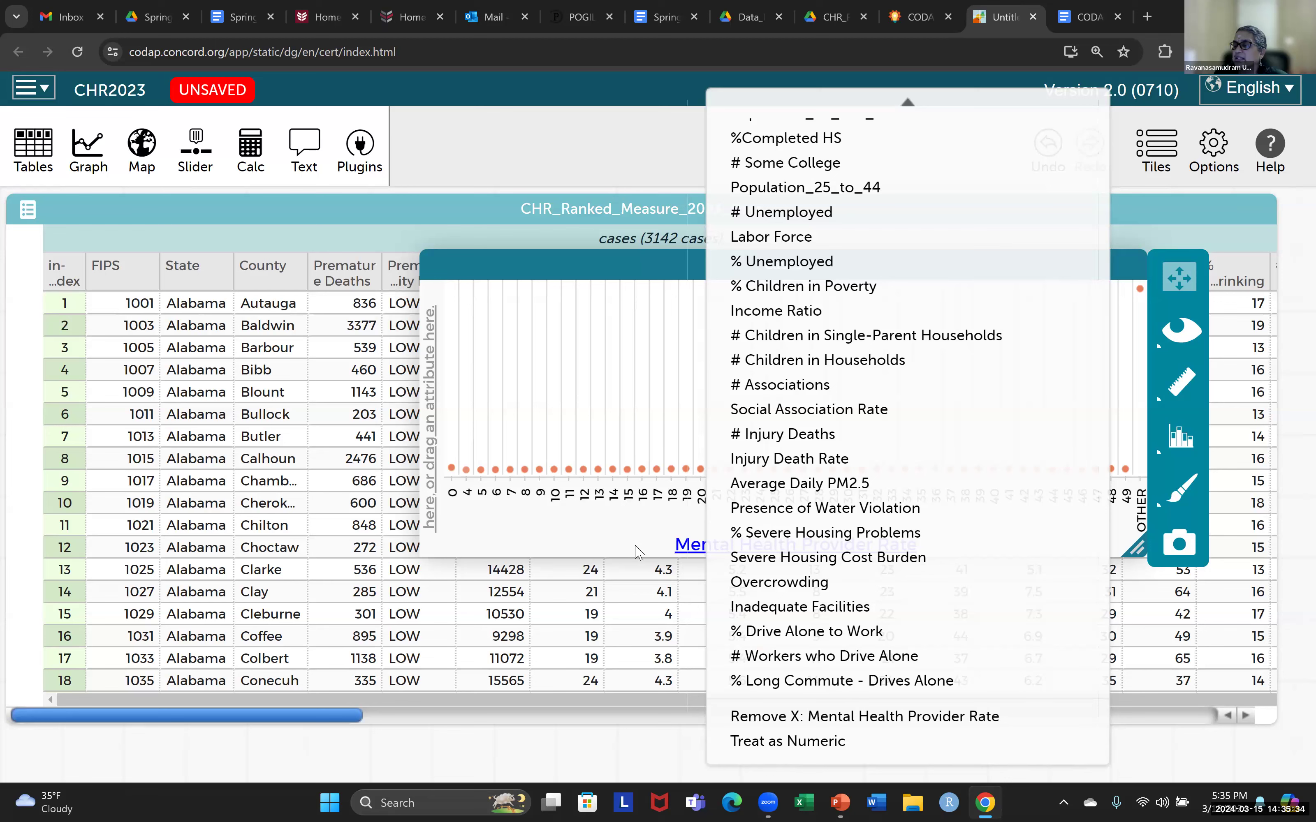
{"action": "left_click", "coordinate": [789, 742]}
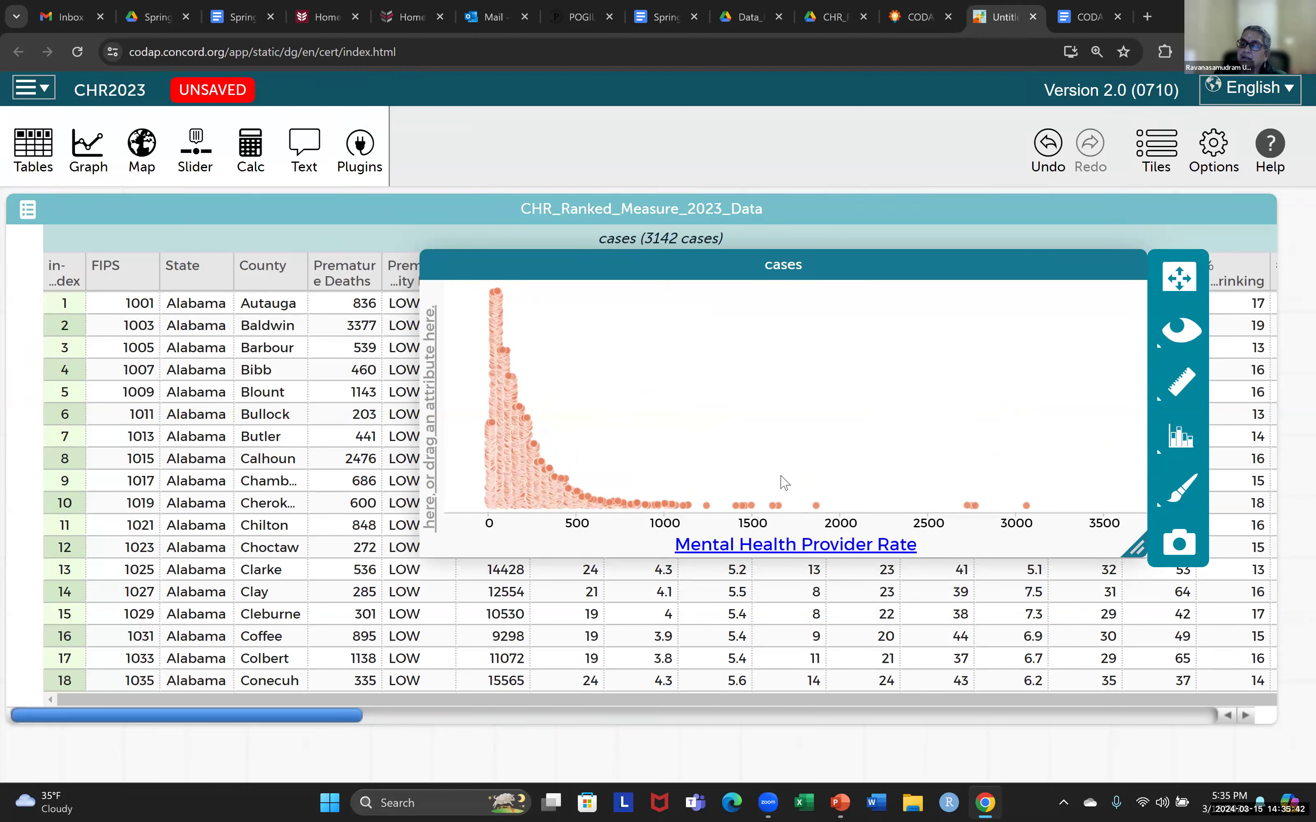
Shift the graph slightly and assign Primary Care Physicians Rate to its y-axis.
{"action": "left_click_drag", "start_coordinate": [708, 270], "coordinate": [653, 268]}
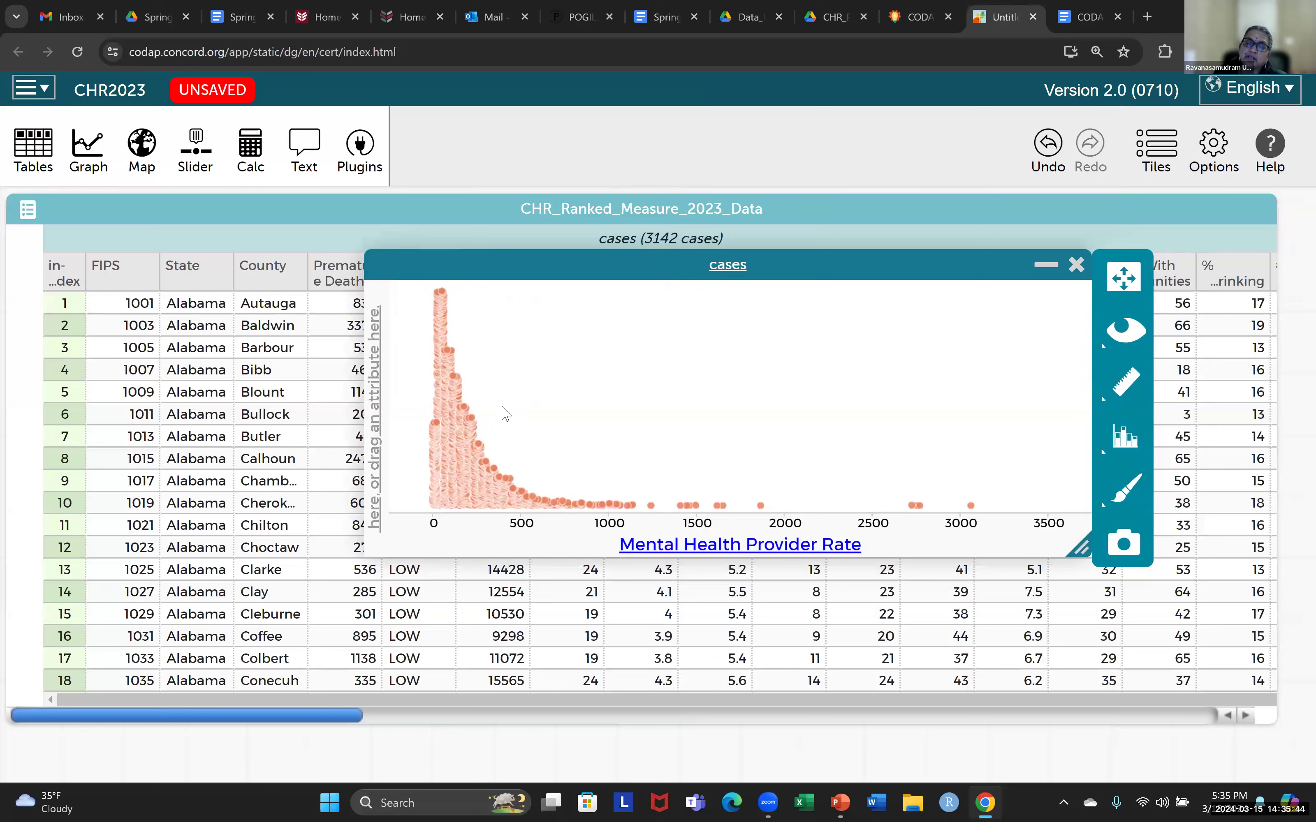
{"action": "left_click", "coordinate": [379, 432]}
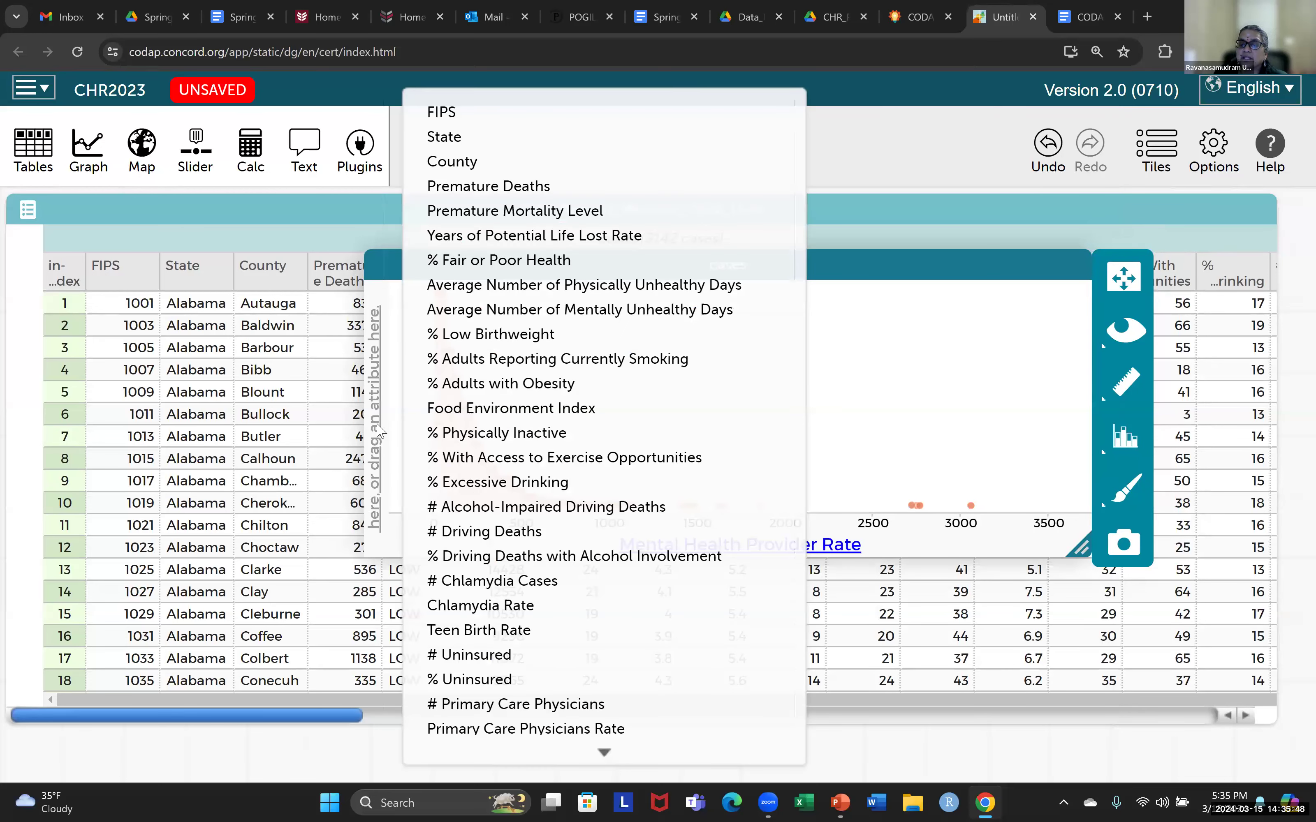
{"action": "scroll", "coordinate": [531, 501], "scroll_direction": "down", "scroll_amount": 3}
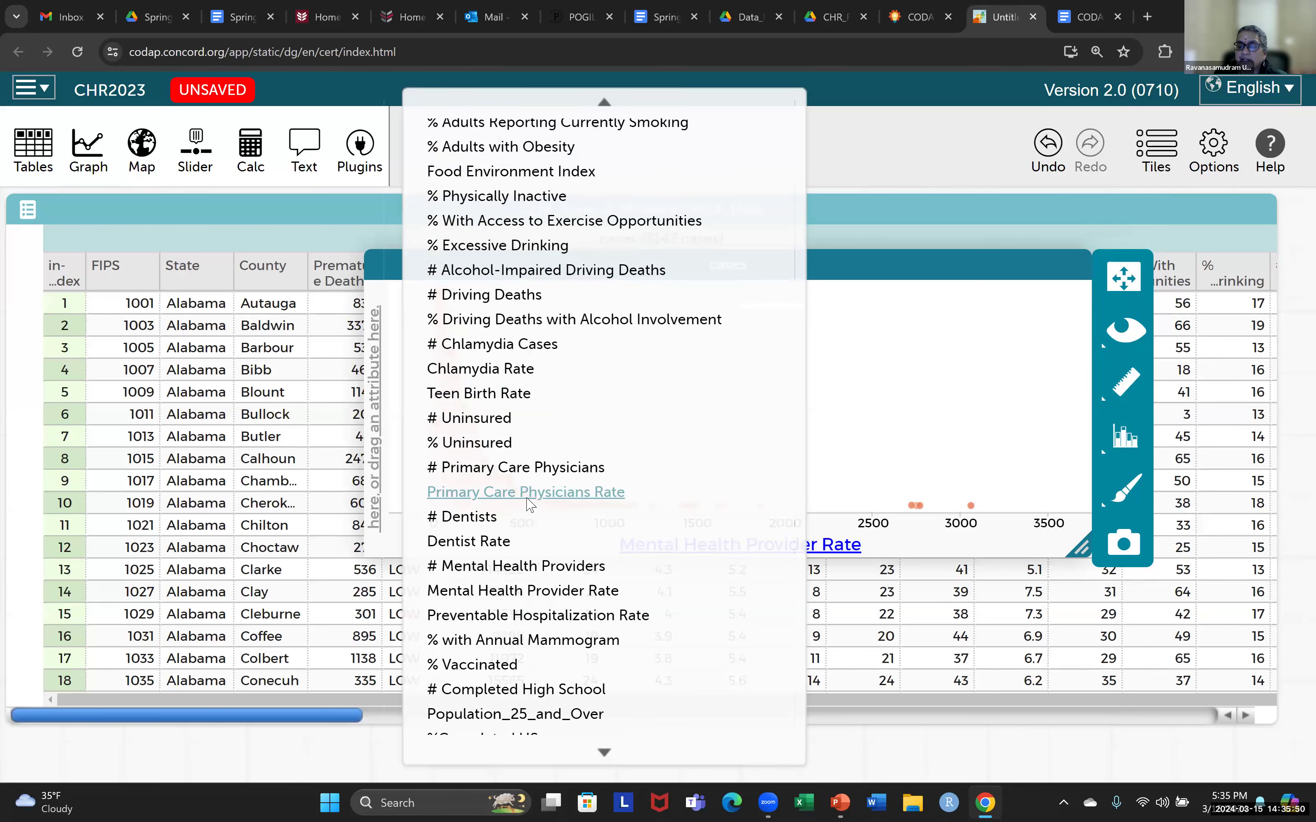
{"action": "scroll", "coordinate": [666, 601], "scroll_direction": "down", "scroll_amount": 3}
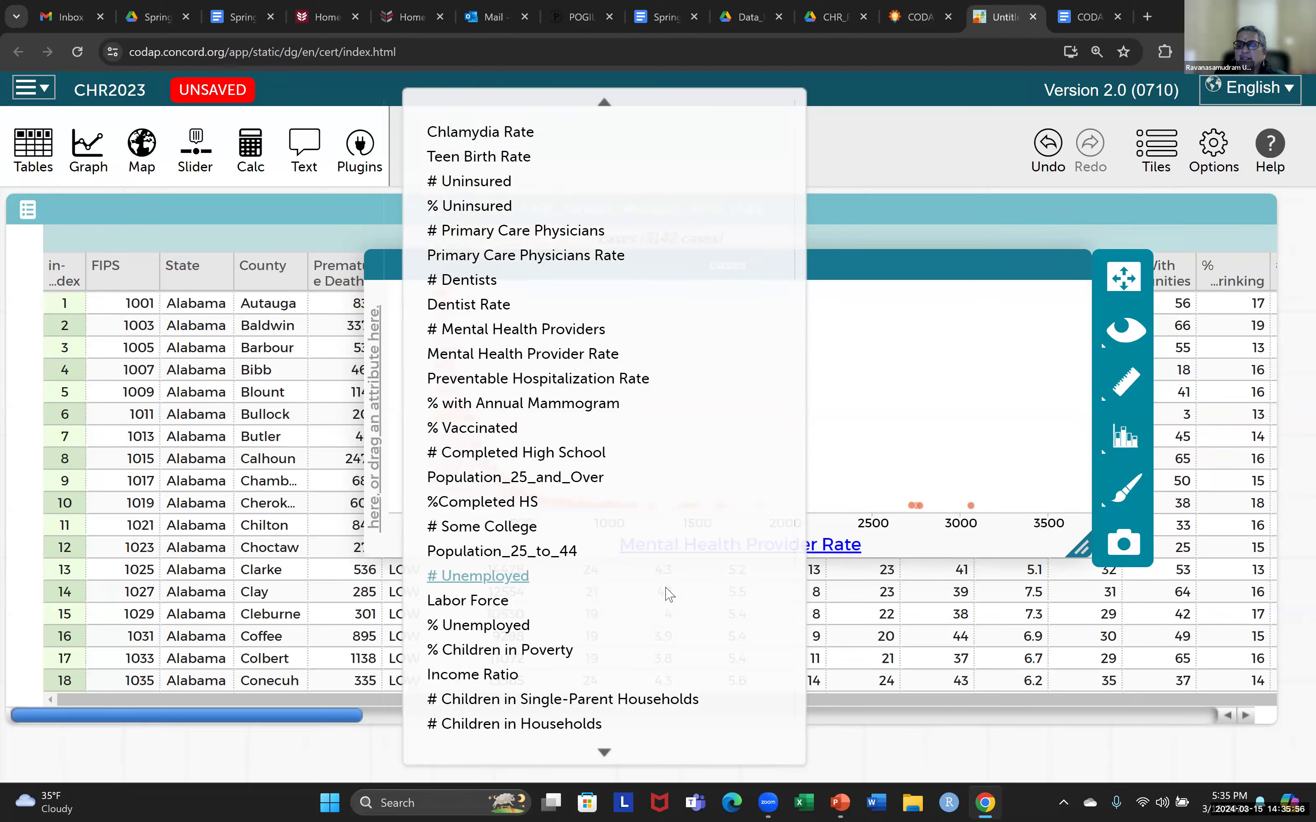
{"action": "left_click", "coordinate": [567, 265]}
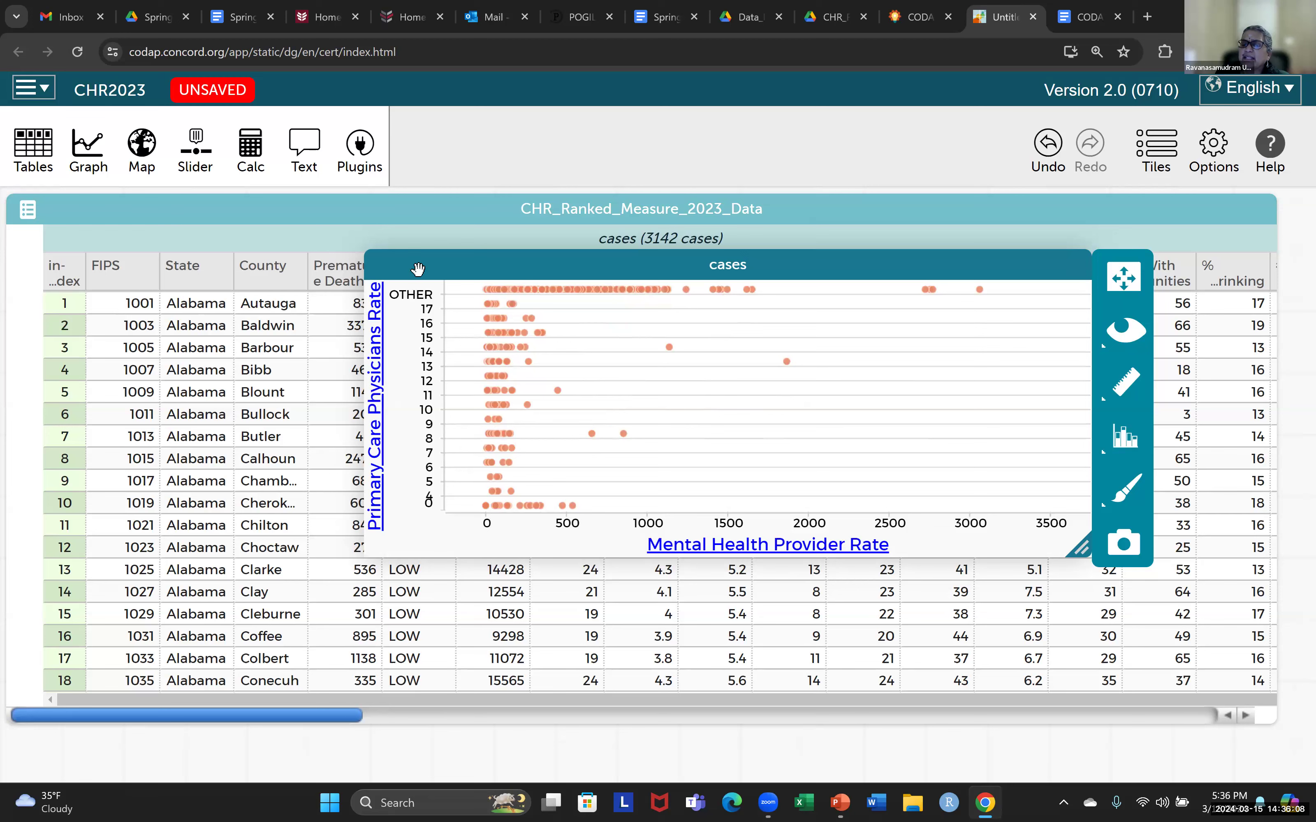
Treat the y-axis attribute Primary Care Physicians Rate as numeric.
{"action": "left_click", "coordinate": [377, 356]}
{"action": "mouse_move", "coordinate": [605, 753]}
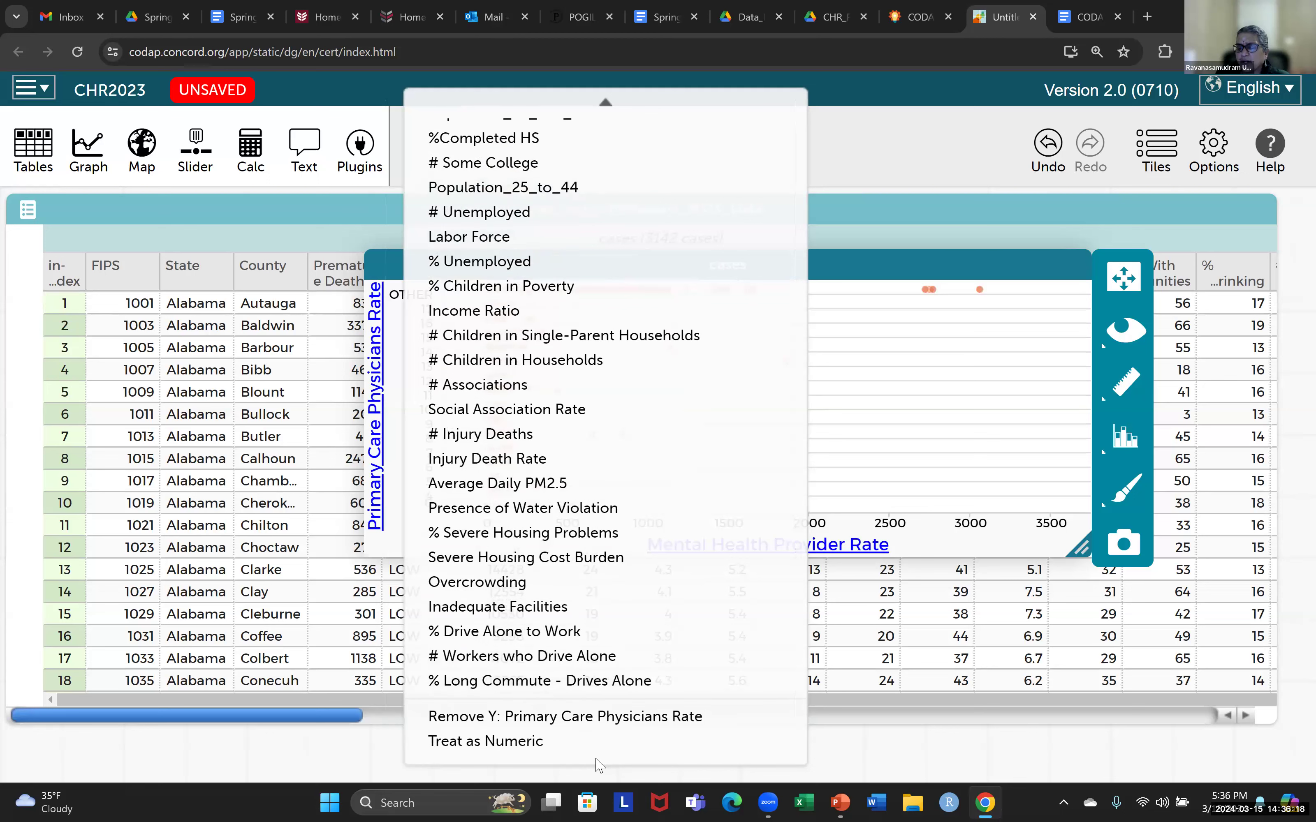
{"action": "left_click", "coordinate": [512, 743]}
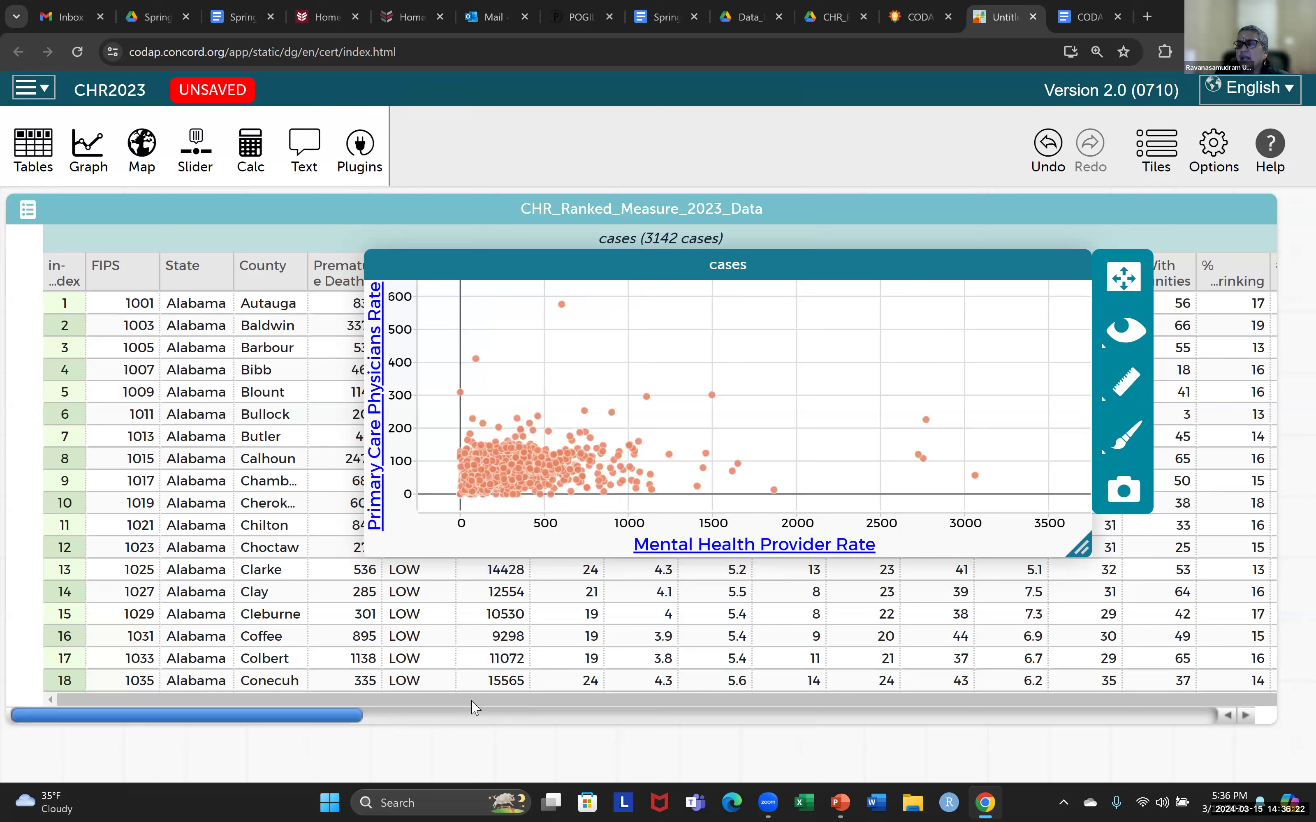
Select the highest outlier point in the scatter plot and move the graph up to expose its highlighted table row.
{"action": "mouse_move", "coordinate": [540, 460]}
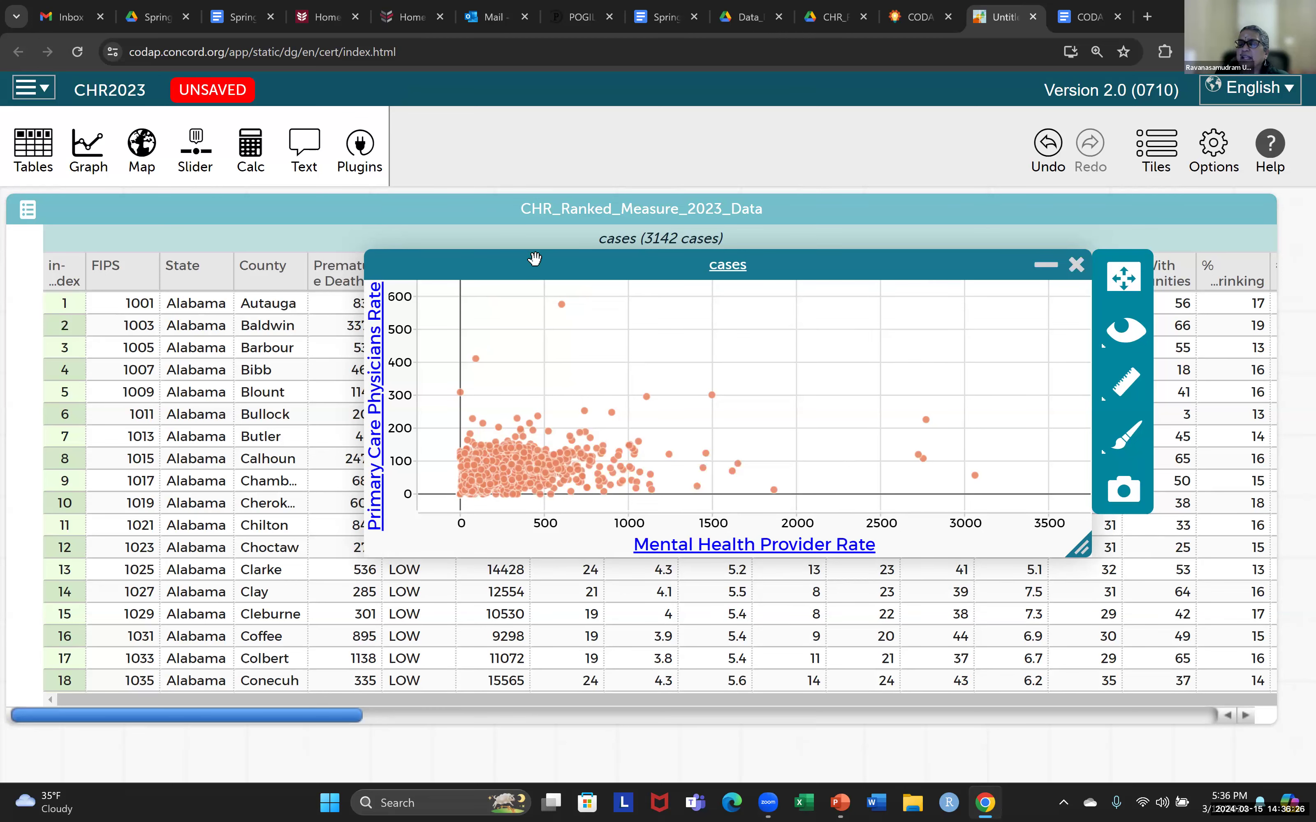
{"action": "left_click", "coordinate": [563, 306]}
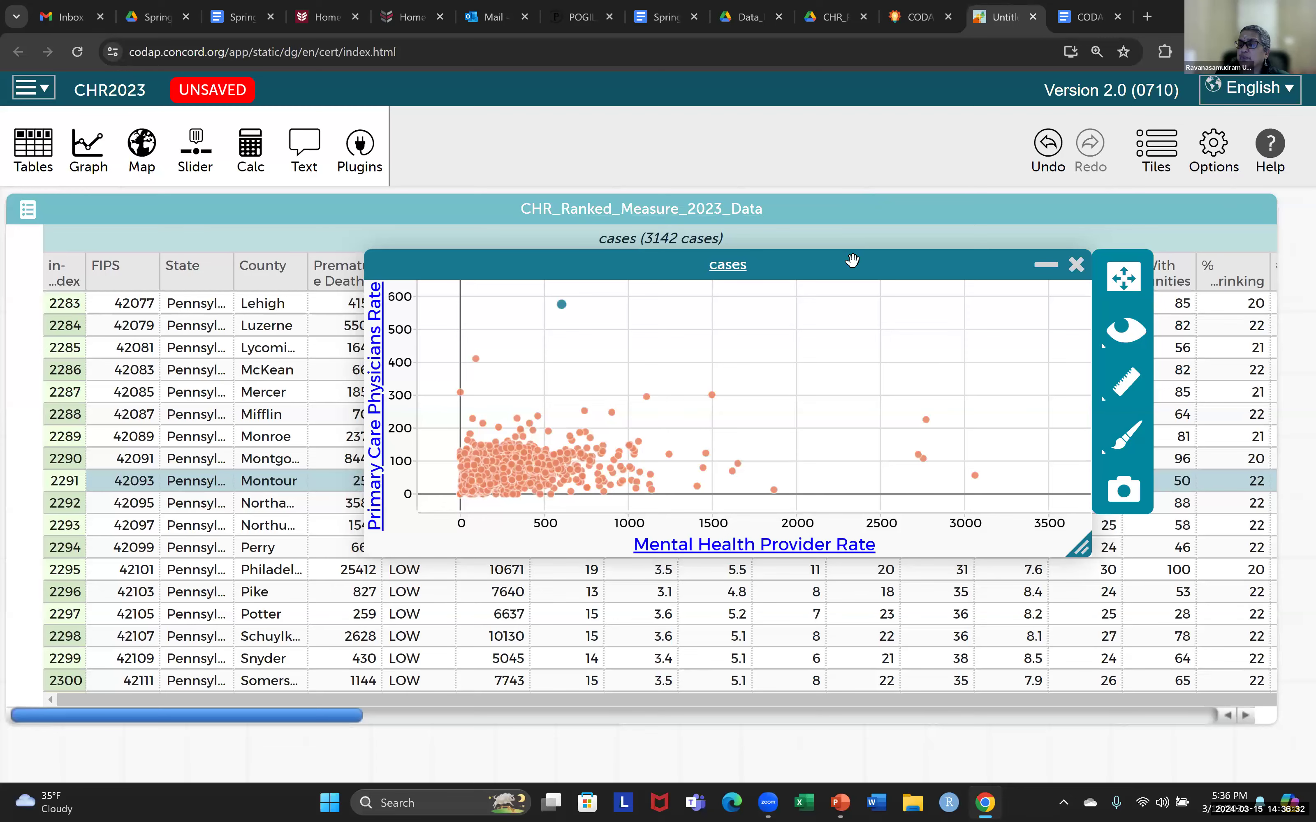
{"action": "left_click_drag", "start_coordinate": [852, 262], "coordinate": [1141, 323]}
{"action": "left_click_drag", "start_coordinate": [818, 582], "coordinate": [928, 180]}
{"action": "mouse_move", "coordinate": [614, 229]}
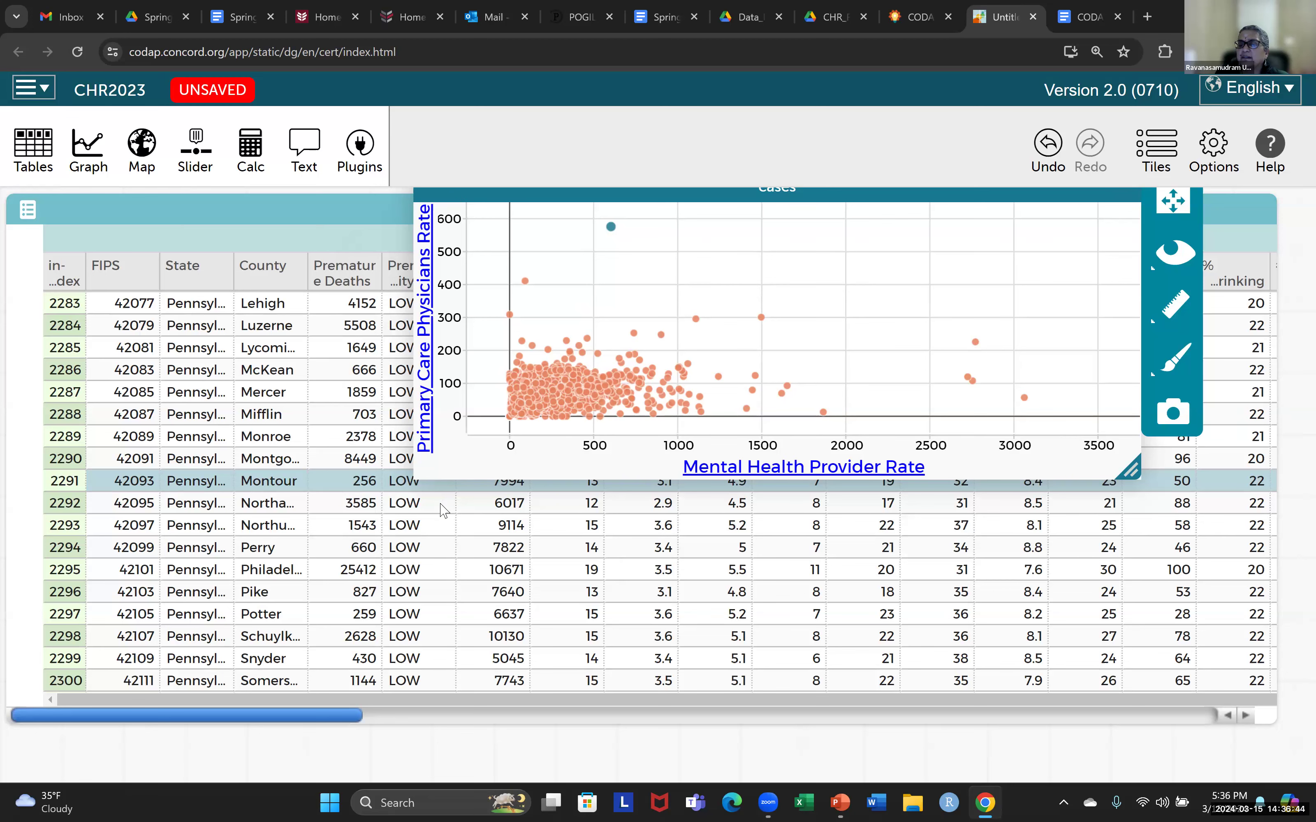
Shrink the data table, recheck the scatter plot instructions, and reposition the graph to uncover the Premature Mortality Level column header.
{"action": "left_click", "coordinate": [429, 491]}
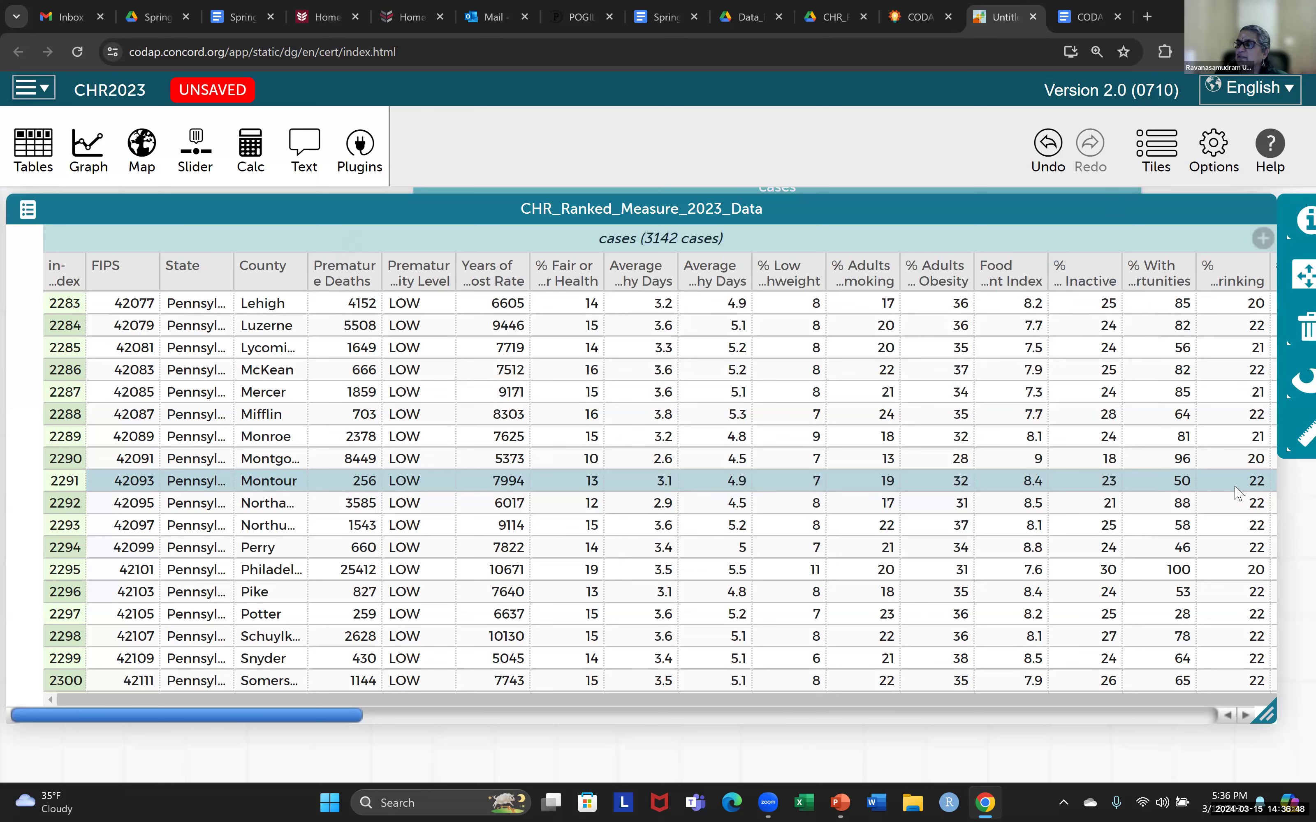
{"action": "left_click_drag", "start_coordinate": [1266, 713], "coordinate": [723, 646]}
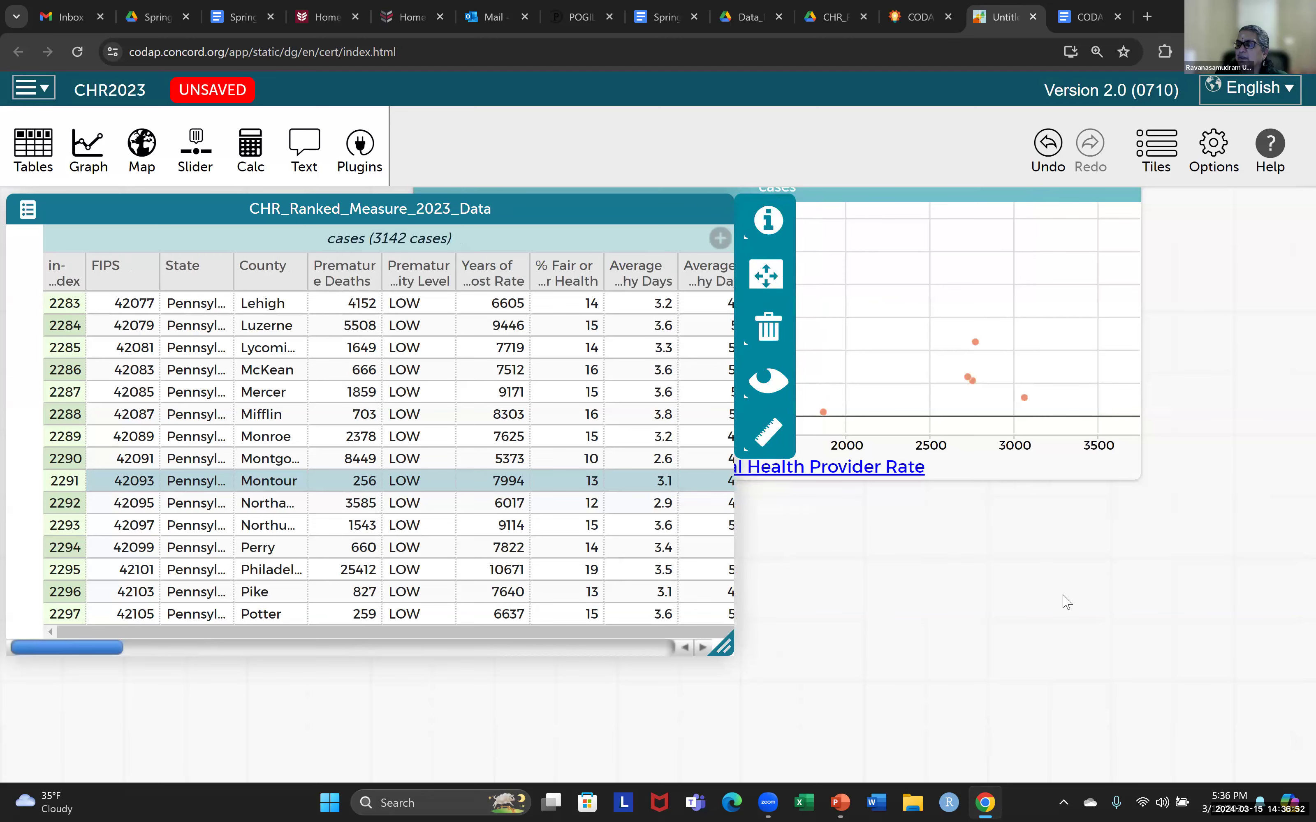
{"action": "left_click", "coordinate": [1068, 21]}
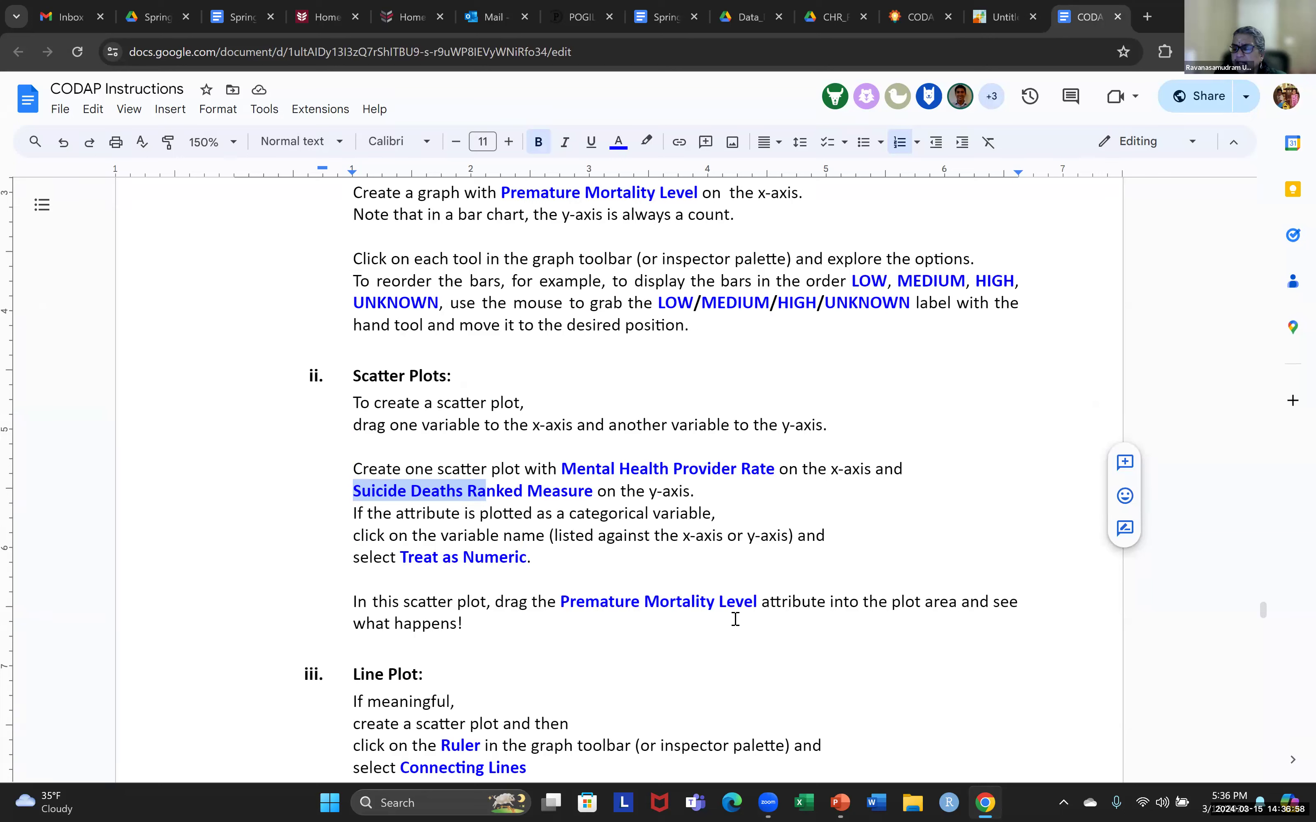
{"action": "left_click", "coordinate": [1003, 21]}
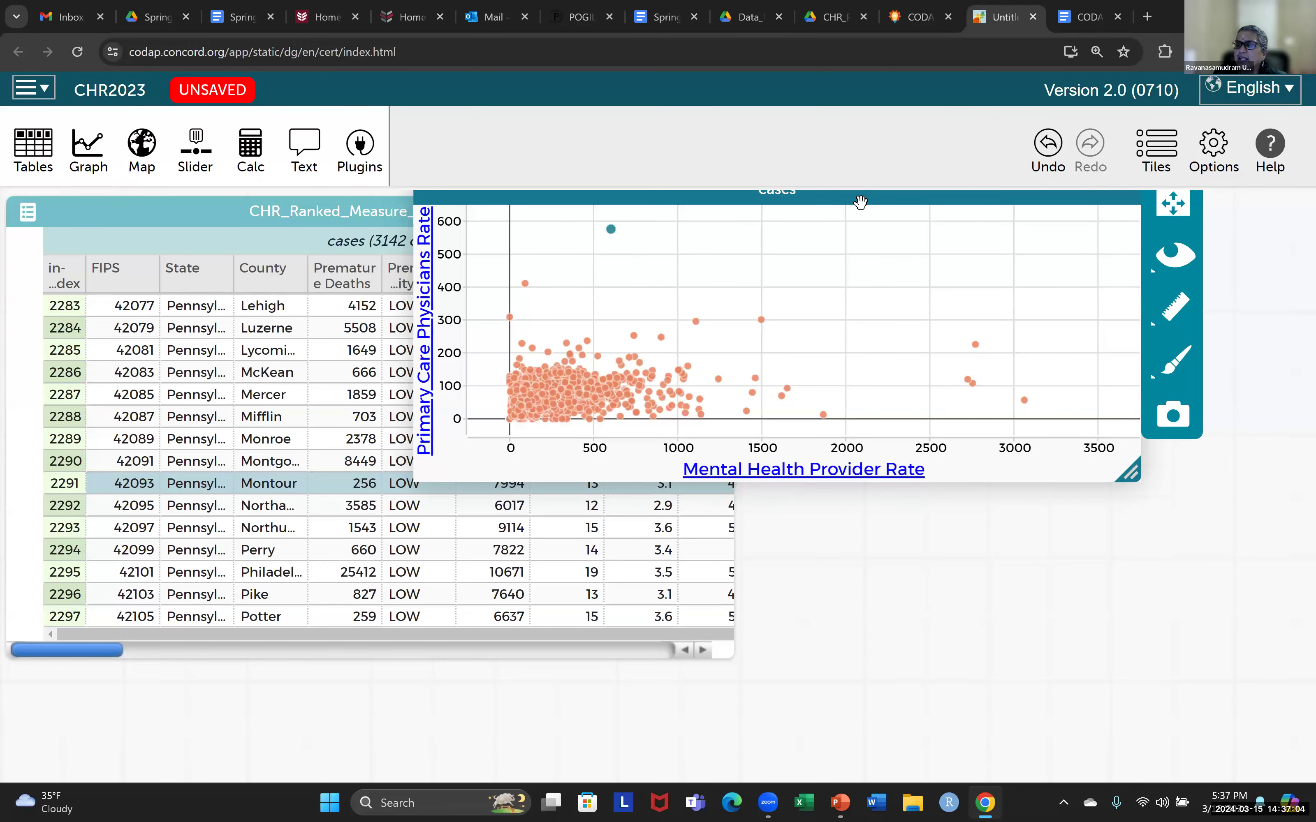
{"action": "left_click_drag", "start_coordinate": [858, 203], "coordinate": [872, 254]}
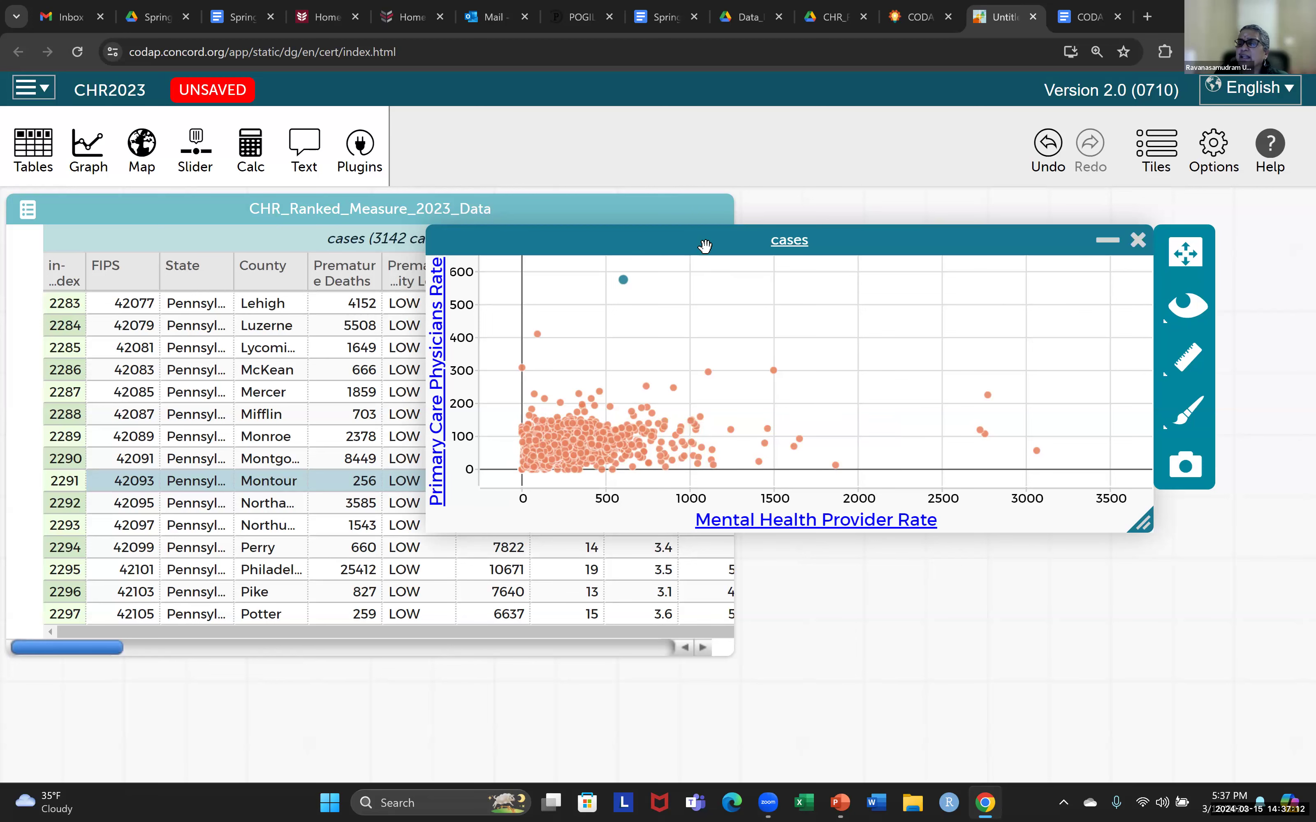
{"action": "left_click_drag", "start_coordinate": [680, 239], "coordinate": [748, 306]}
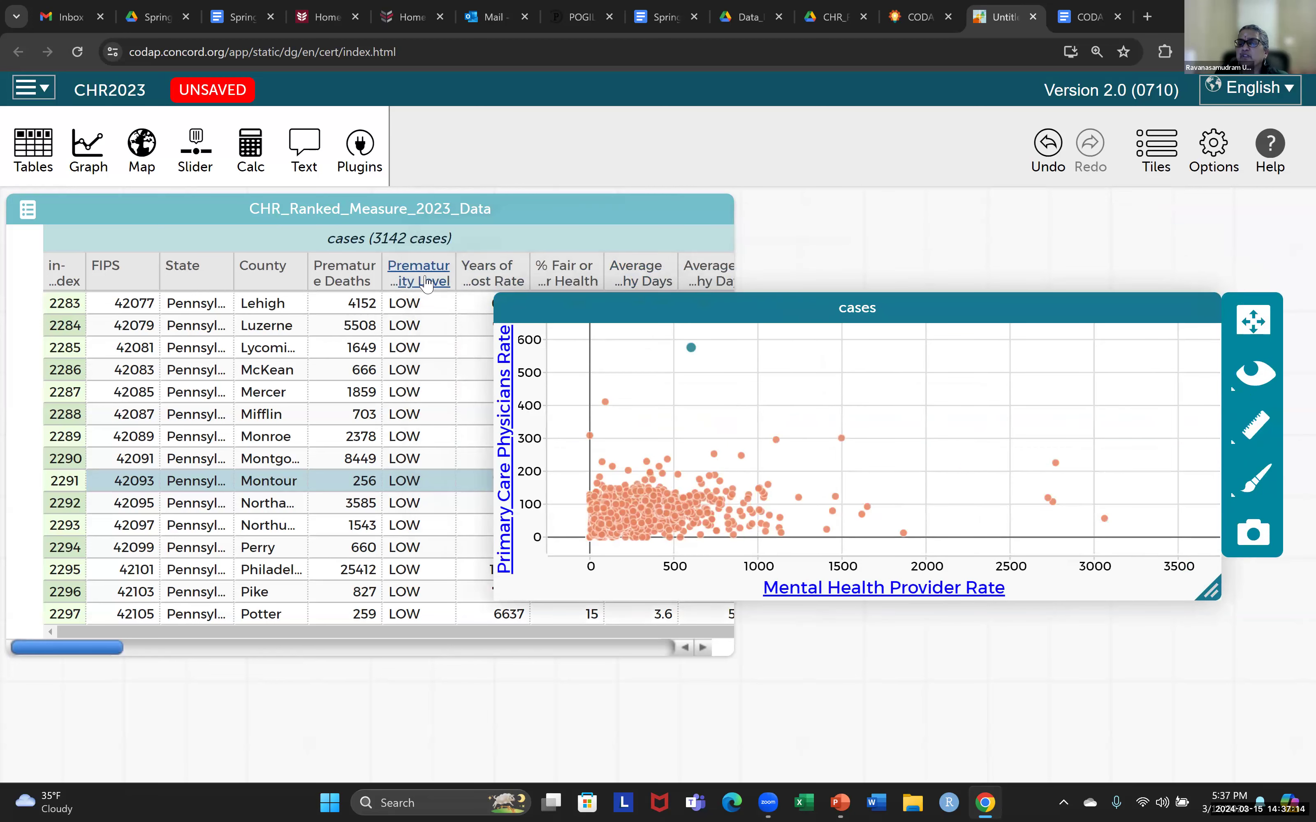
Color the scatter plot points by Premature Mortality Level and enlarge the graph.
{"action": "left_click_drag", "start_coordinate": [427, 283], "coordinate": [788, 465]}
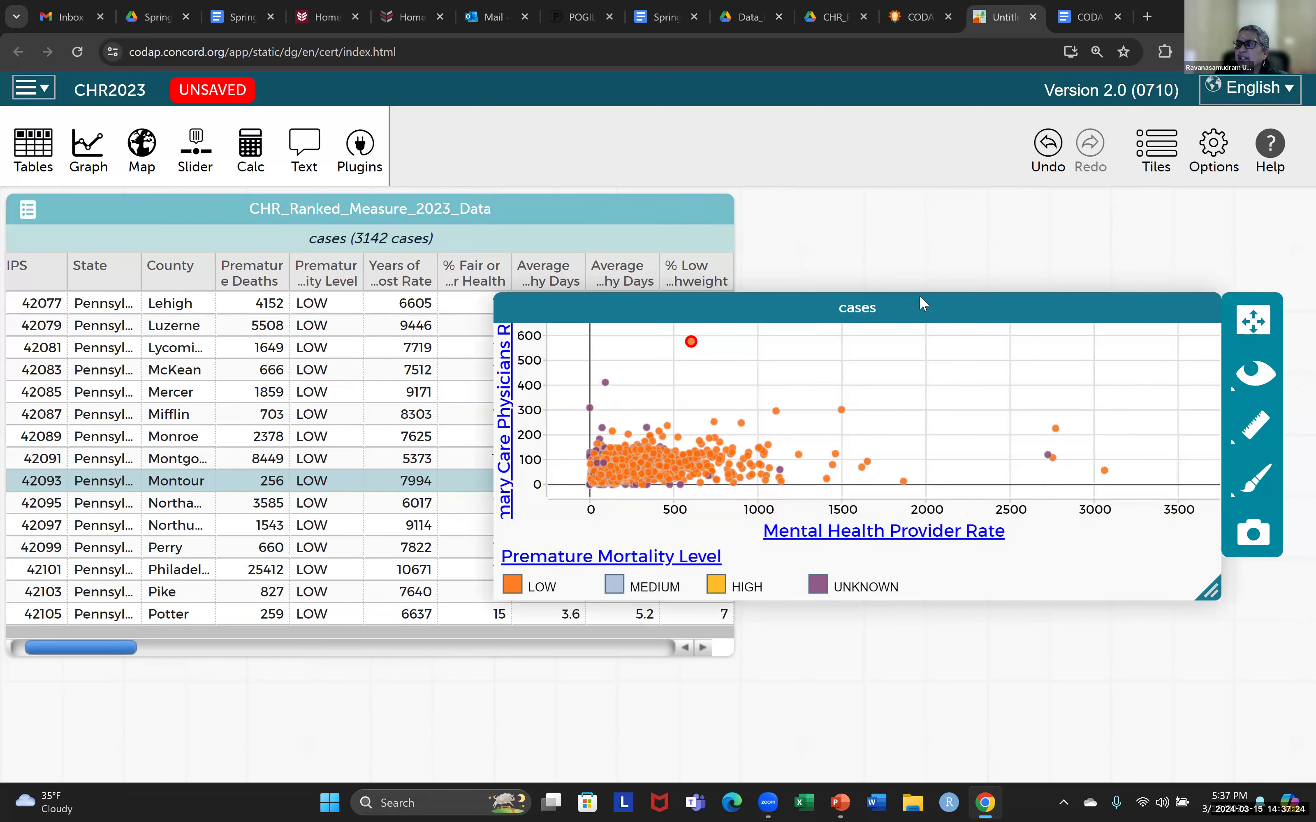
{"action": "left_click_drag", "start_coordinate": [920, 312], "coordinate": [678, 256]}
{"action": "left_click_drag", "start_coordinate": [953, 536], "coordinate": [1261, 677]}
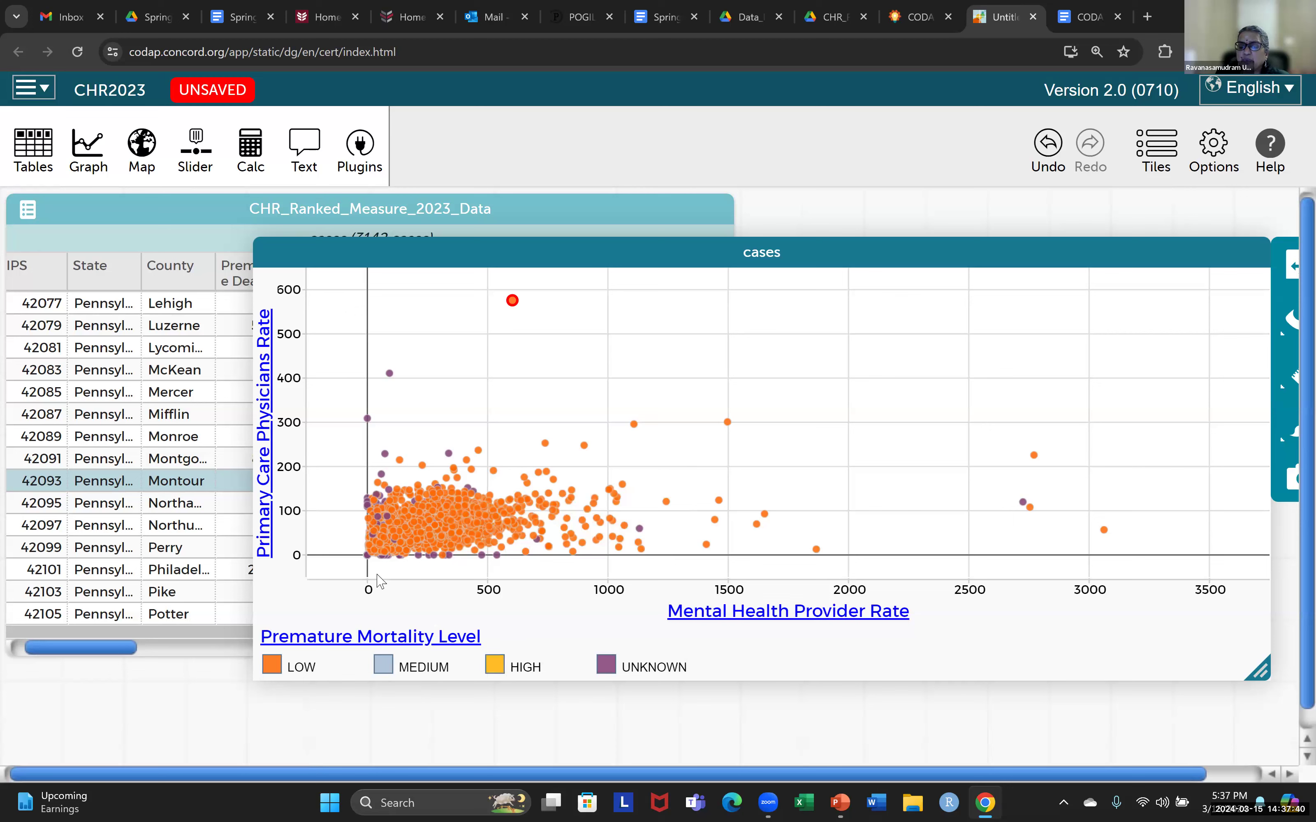
Review the Premature Mortality Level instruction in the CODAP Instructions document and return to the colored scatter plot.
{"action": "mouse_move", "coordinate": [395, 545]}
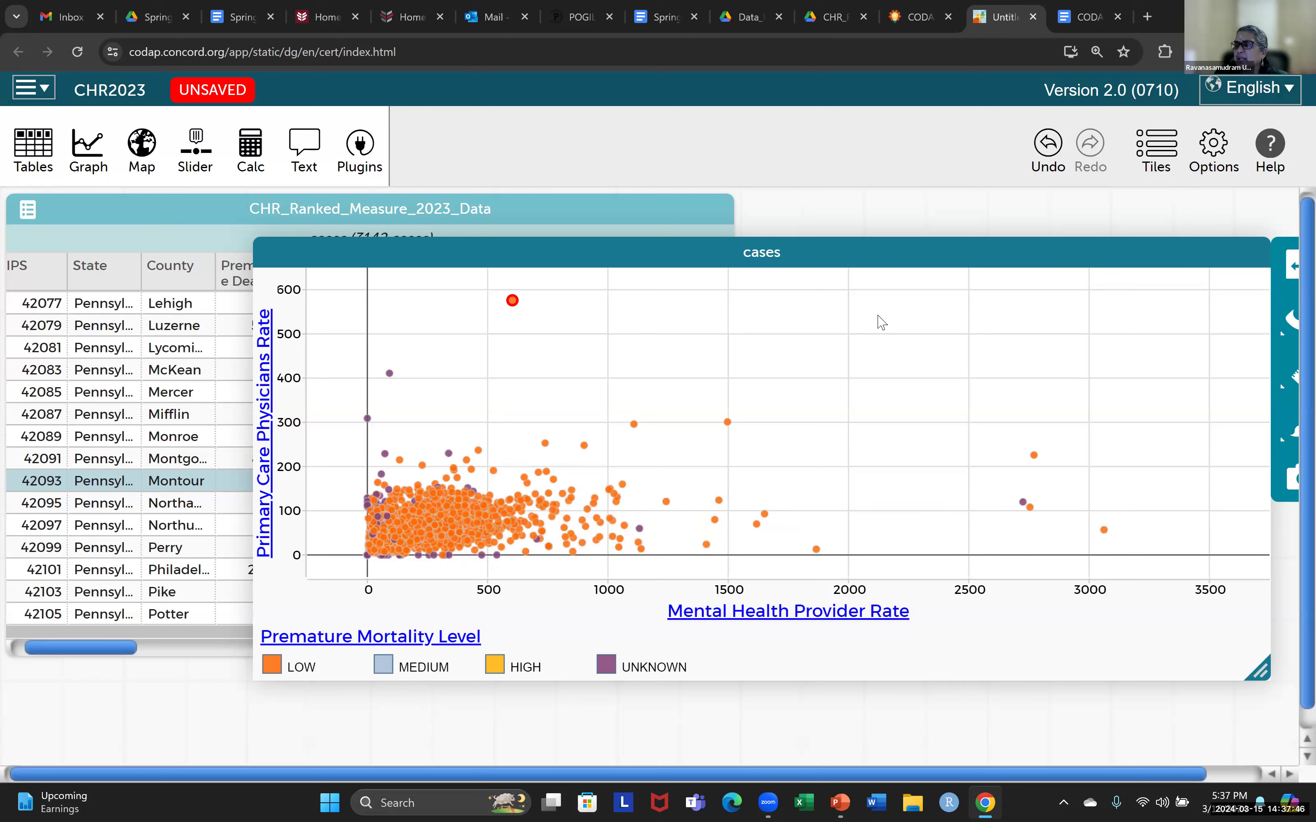
{"action": "left_click", "coordinate": [1089, 20]}
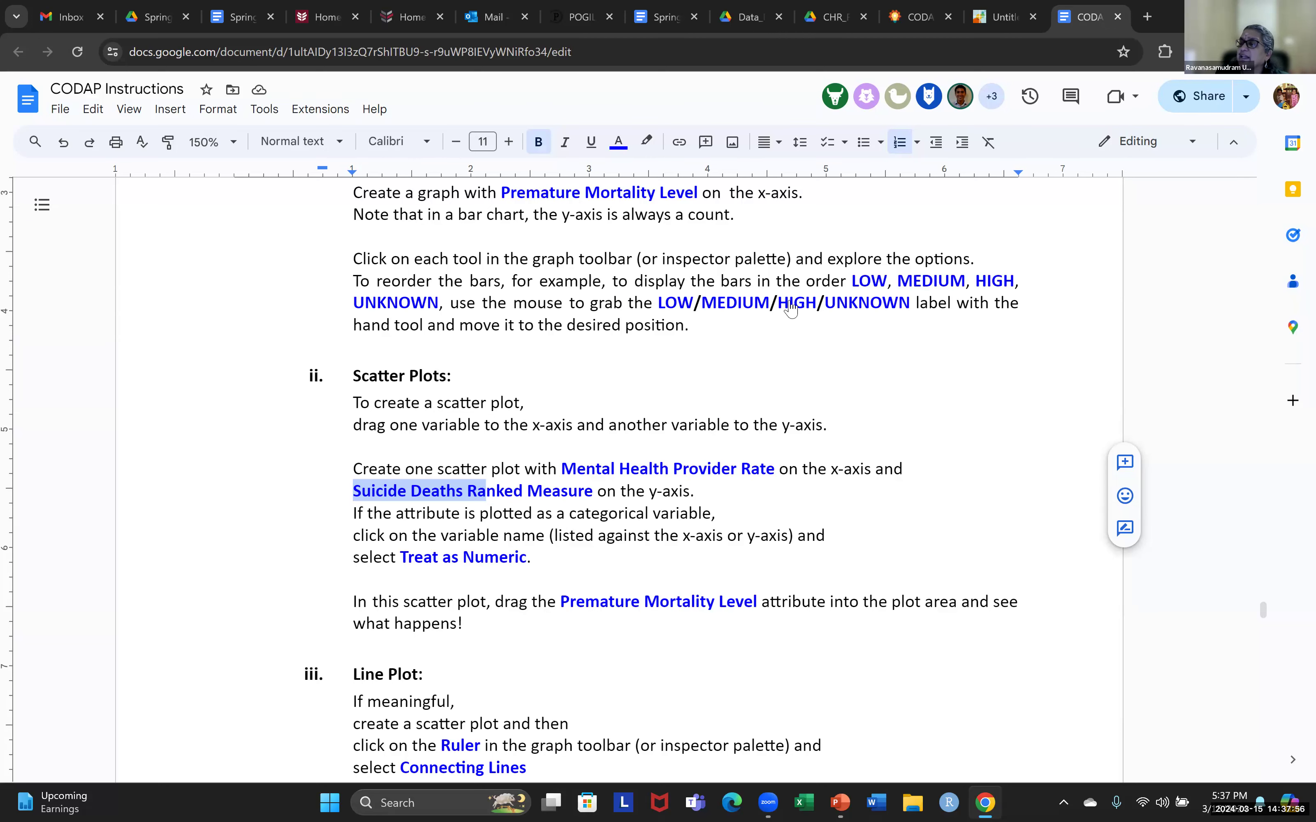
{"action": "left_click", "coordinate": [1002, 16]}
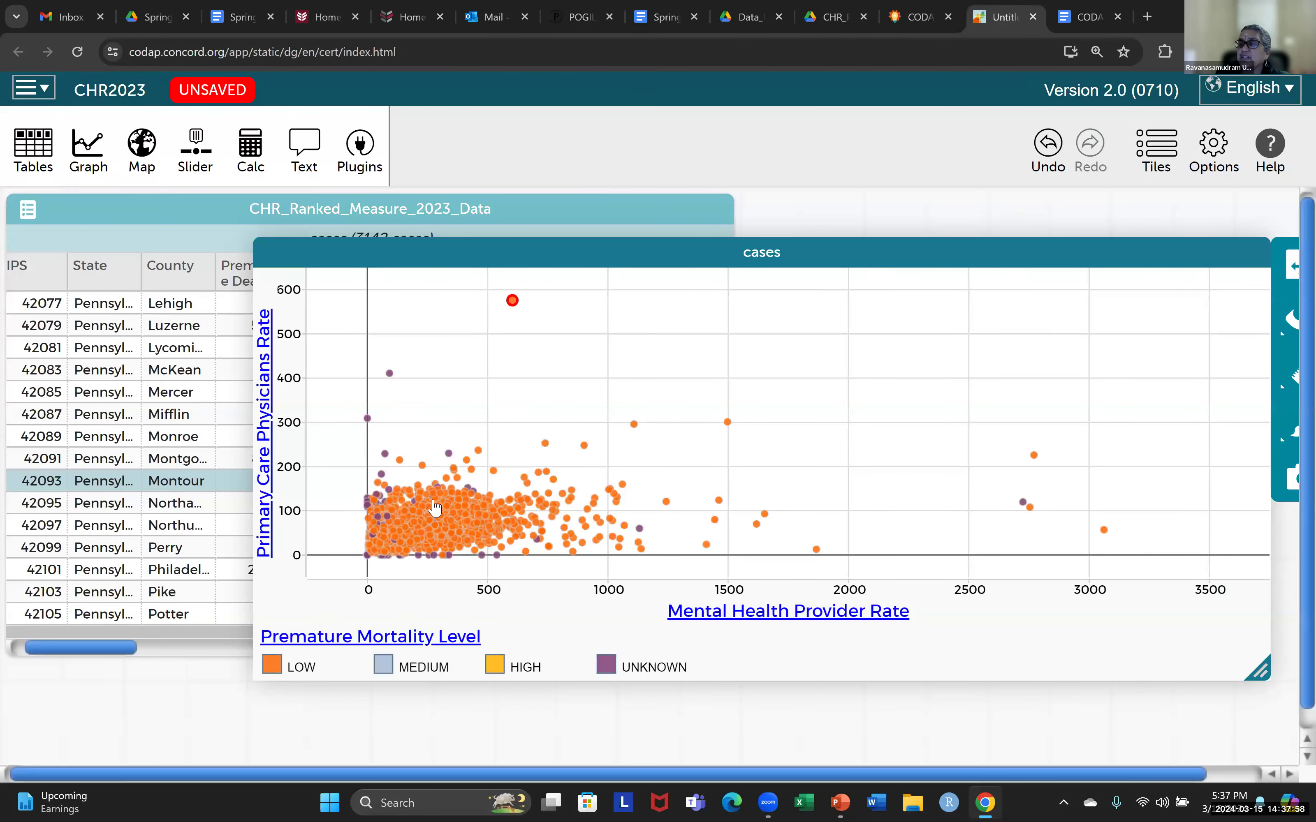